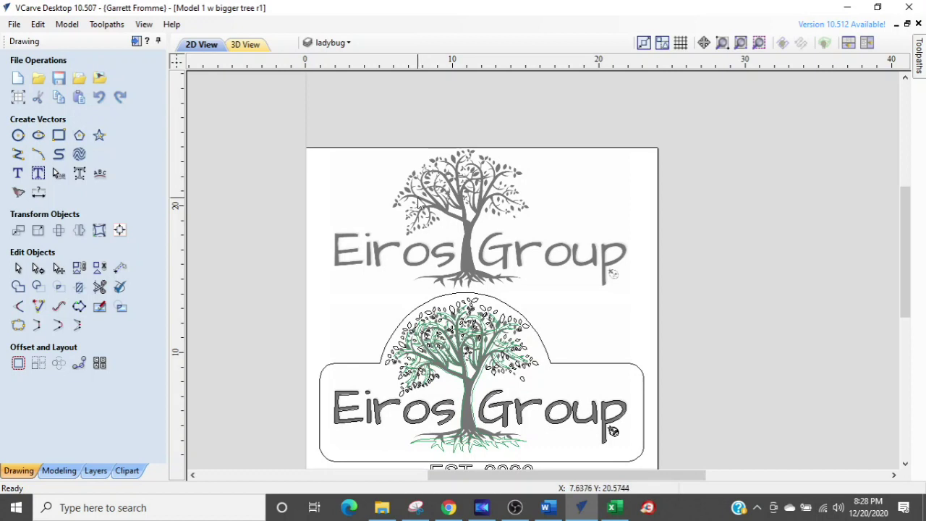
pyautogui.scroll(2, 418, 205)
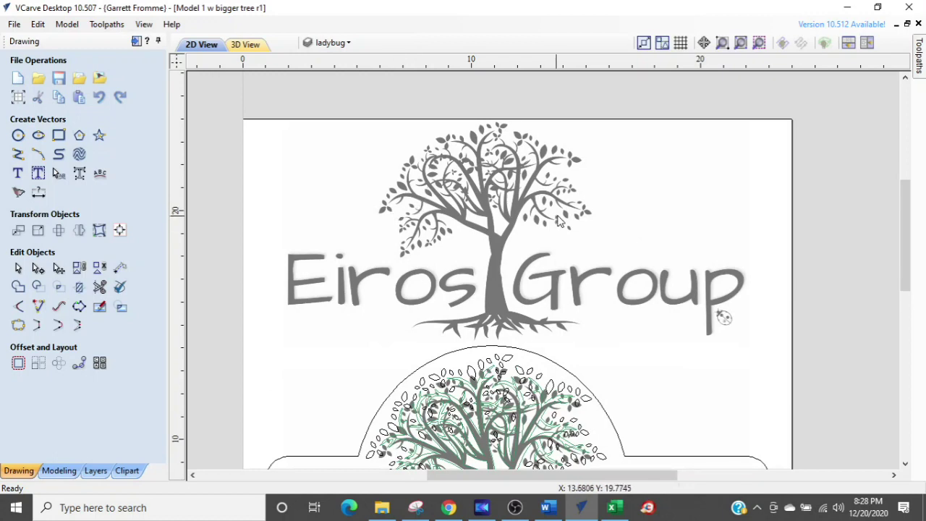
pyautogui.scroll(2, 532, 271)
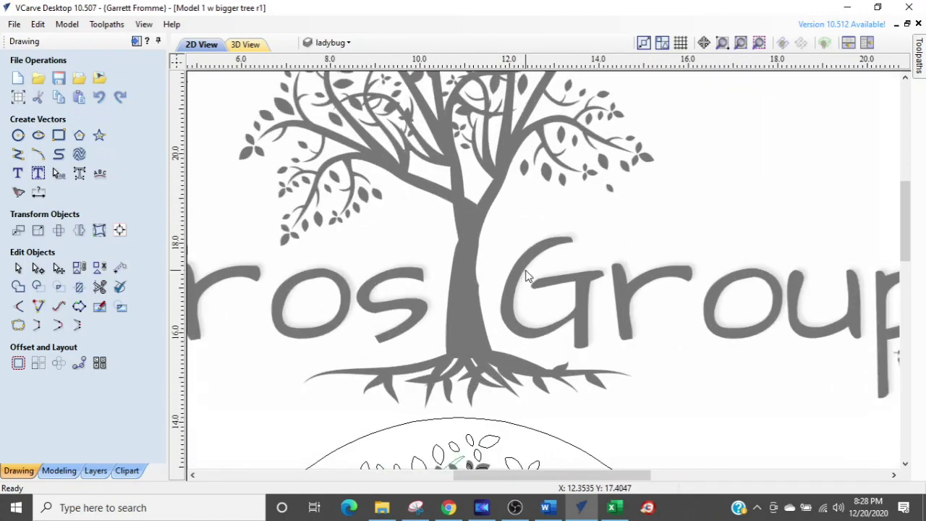
pyautogui.scroll(-2, 527, 276)
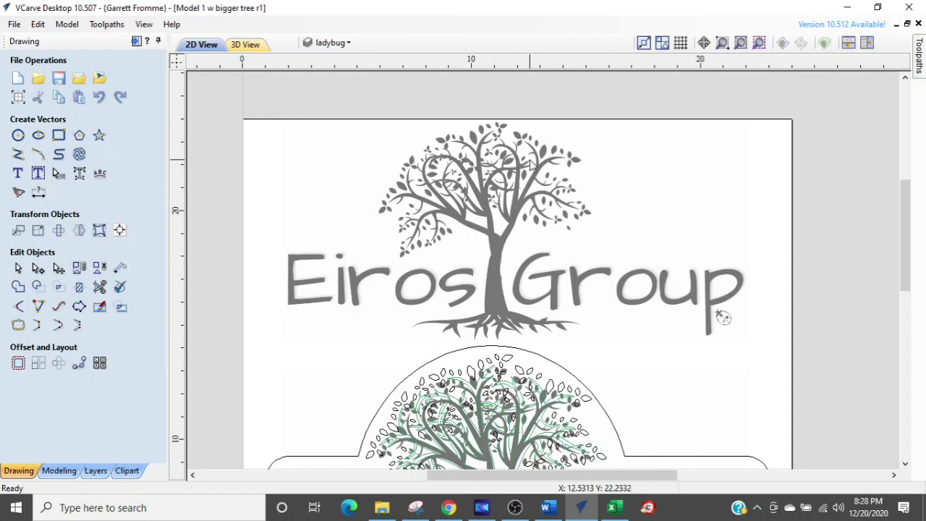
pyautogui.scroll(1, 558, 157)
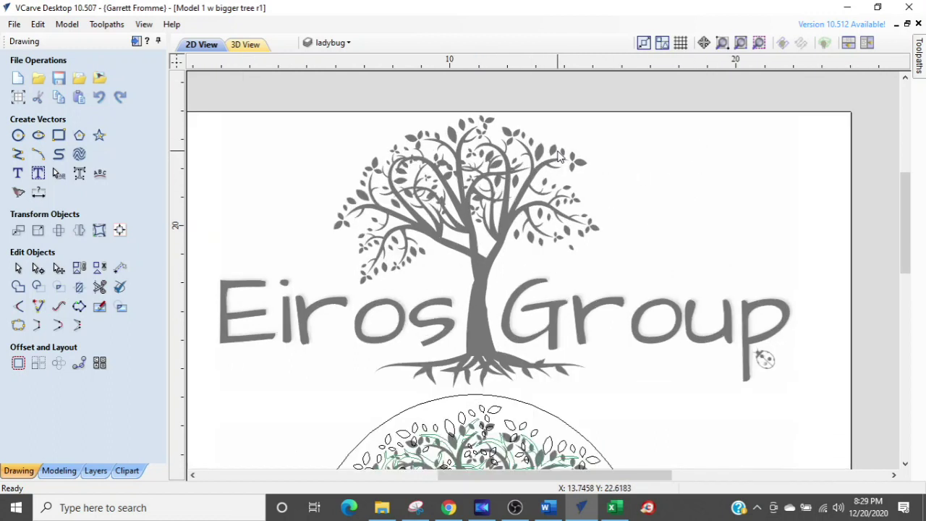
pyautogui.scroll(-2, 579, 154)
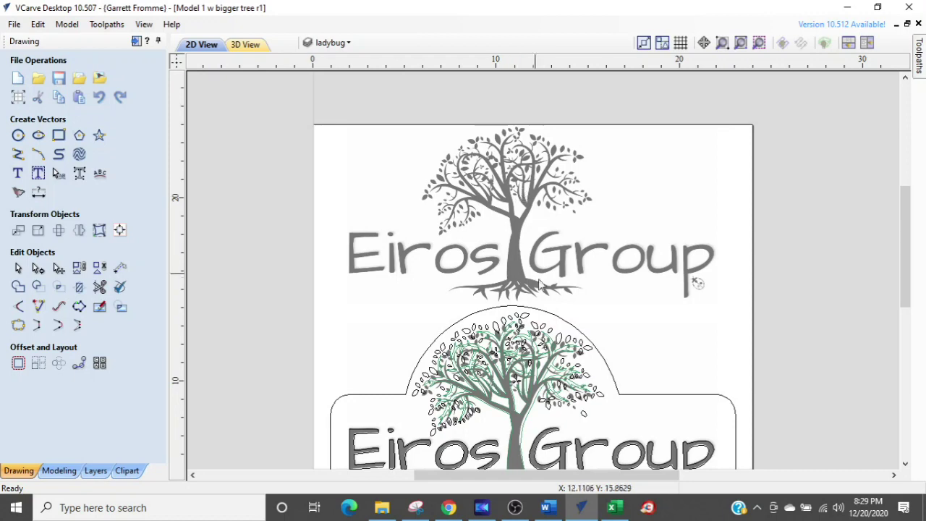
pyautogui.scroll(3, 568, 300)
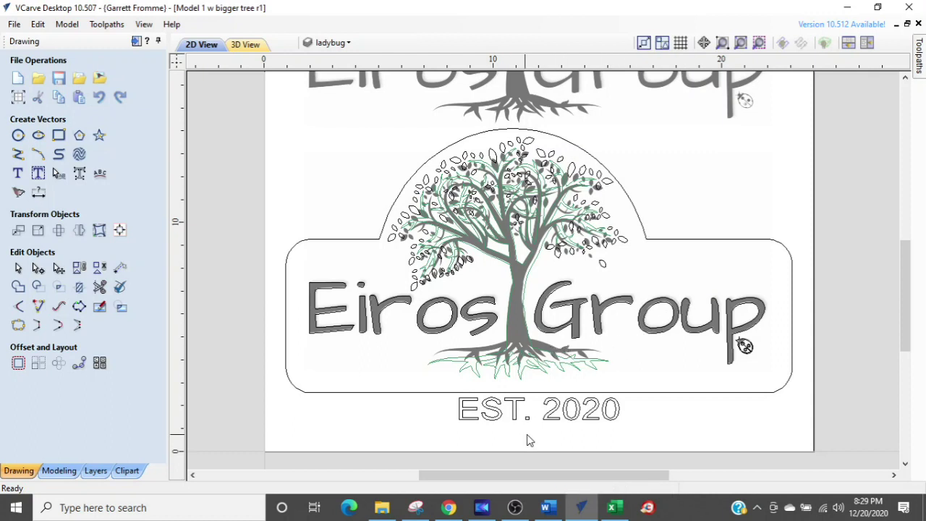
# Step: Frame the Eiros Group lettering and the top of the tree logo in the 2D View
pyautogui.click(600, 432)
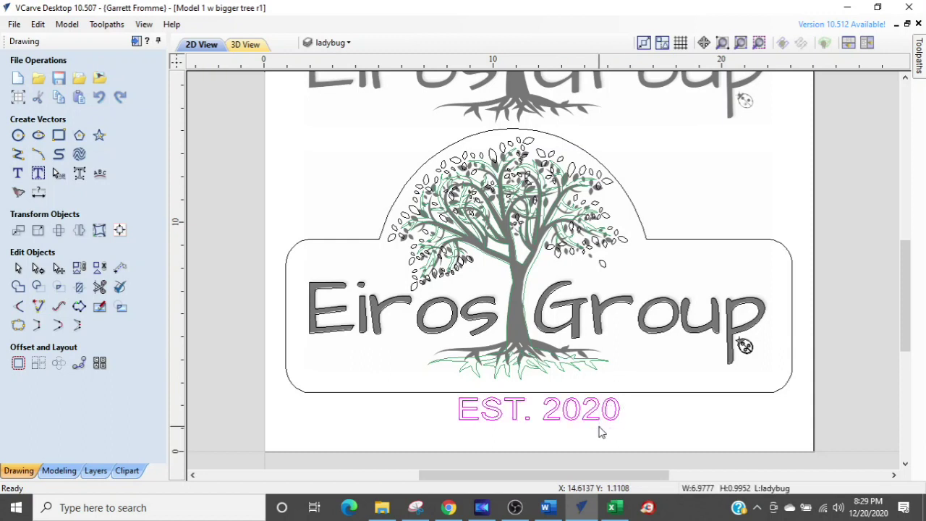
pyautogui.click(666, 431)
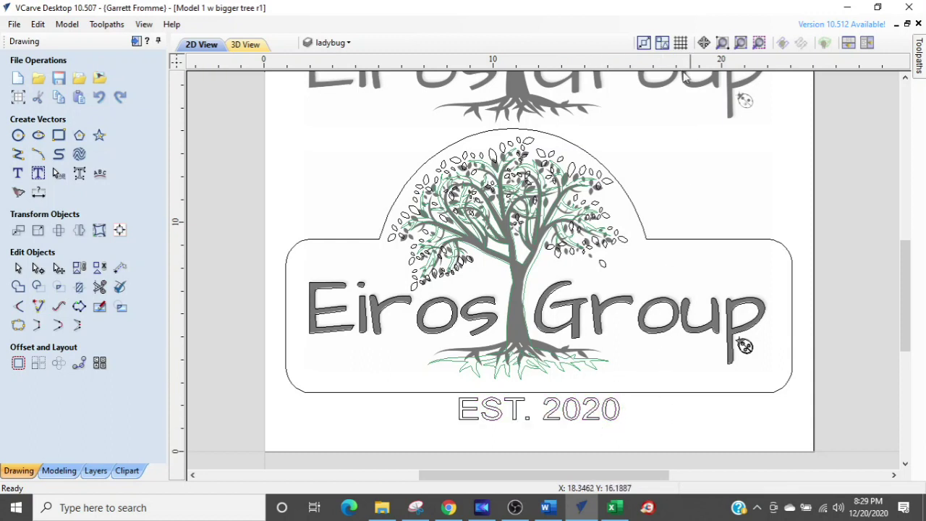
pyautogui.scroll(3, 626, 200)
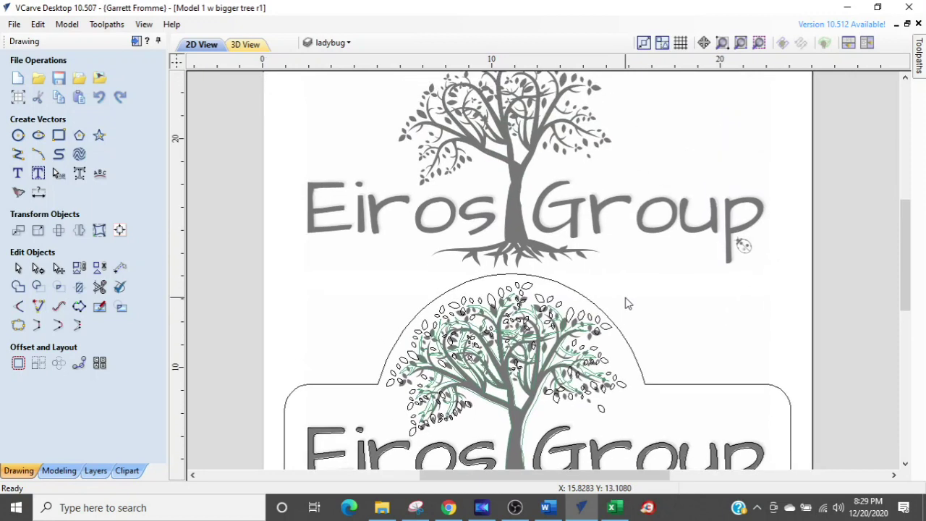
pyautogui.scroll(3, 557, 230)
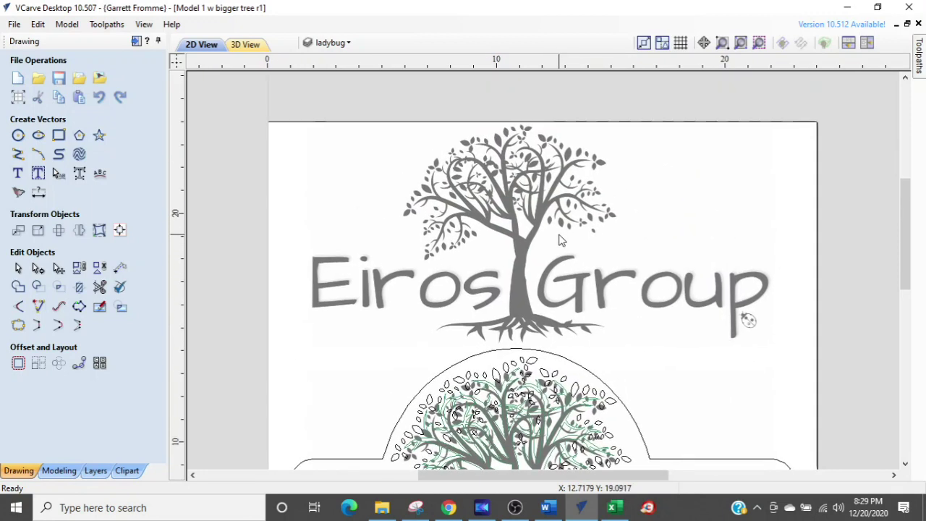
pyautogui.scroll(2, 492, 152)
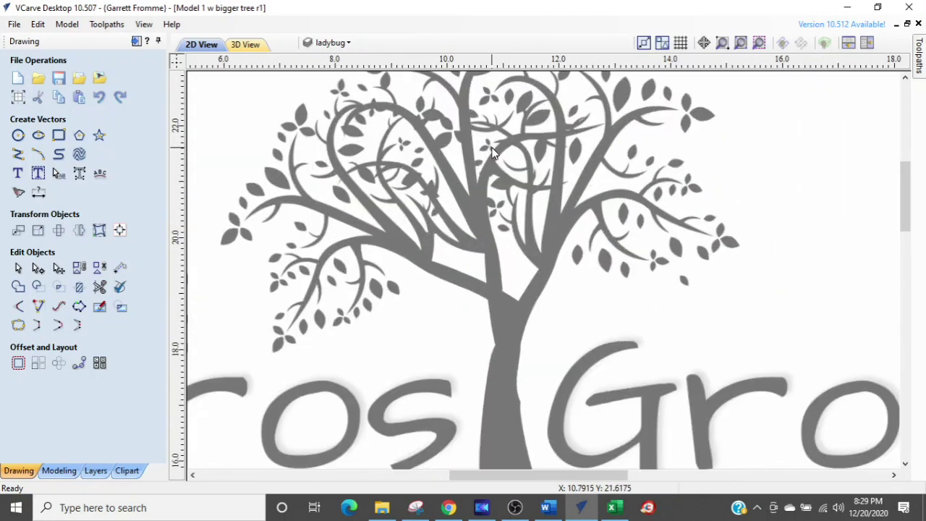
pyautogui.scroll(-4, 492, 152)
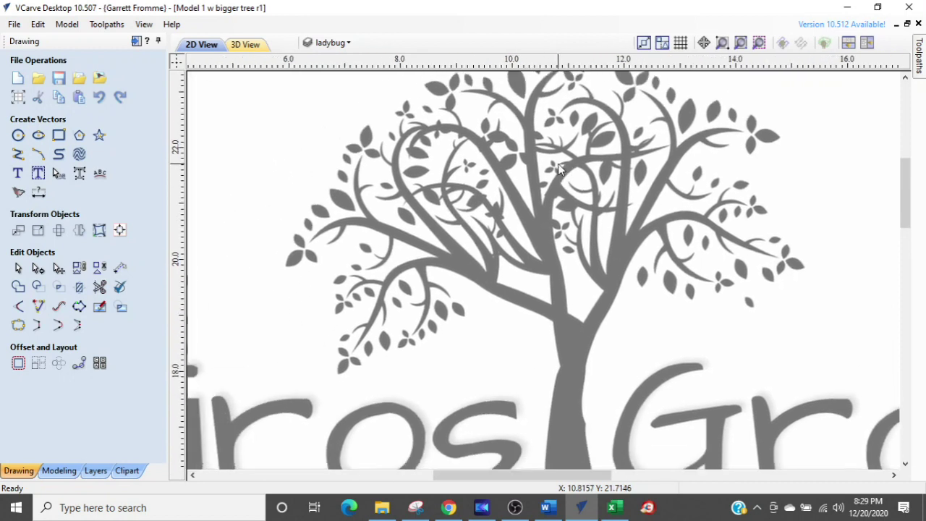
pyautogui.scroll(2, 268, 130)
pyautogui.scroll(2, 507, 231)
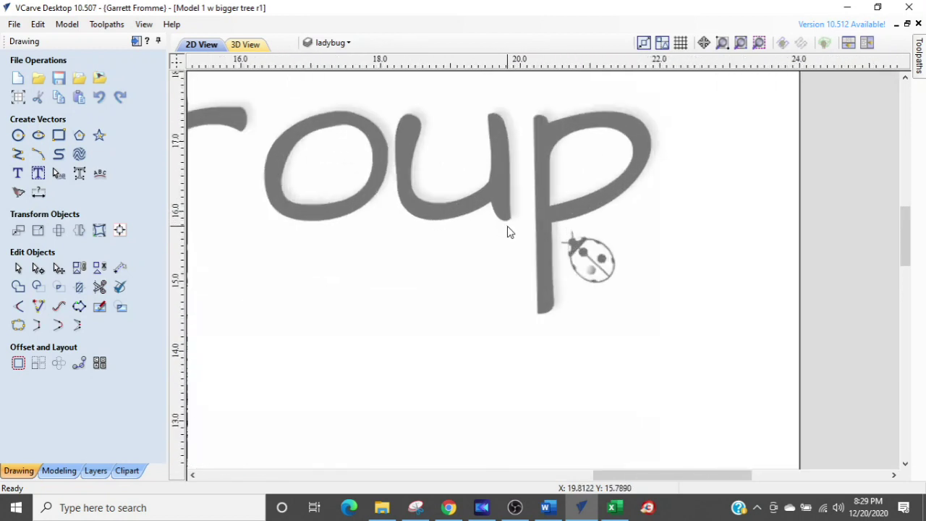
pyautogui.scroll(-2, 507, 231)
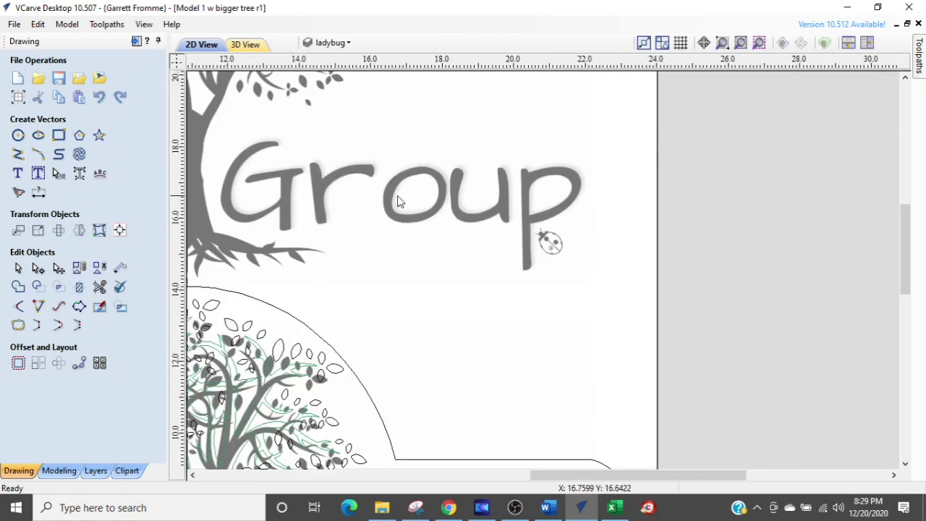
pyautogui.moveTo(398, 201); pyautogui.dragTo(687, 312, button='middle')
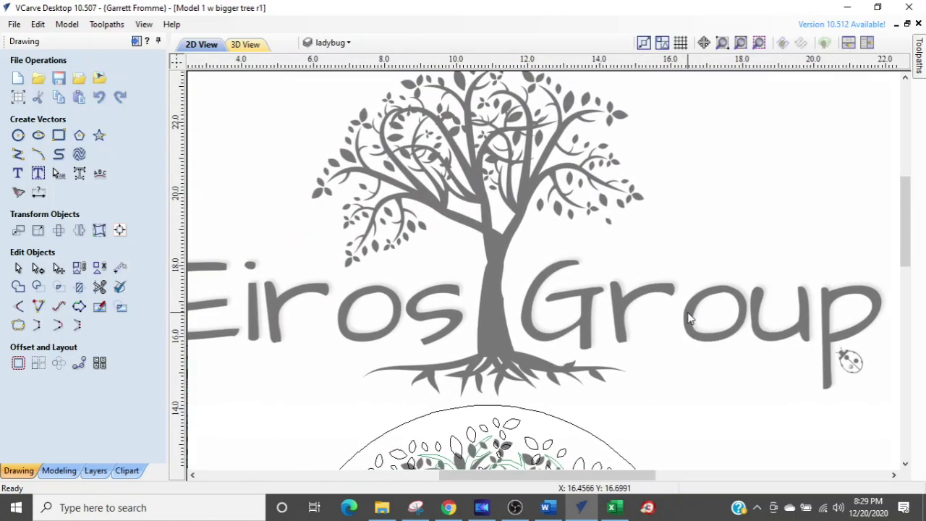
pyautogui.moveTo(481, 145); pyautogui.dragTo(532, 246, button='middle')
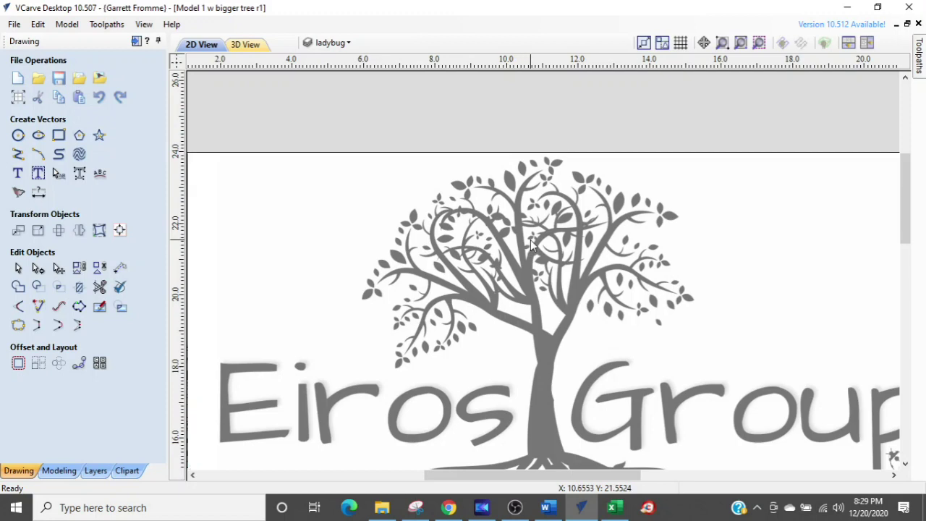
# Step: Zoom in on the upper tree logo and select its bitmap
pyautogui.scroll(1, 532, 246)
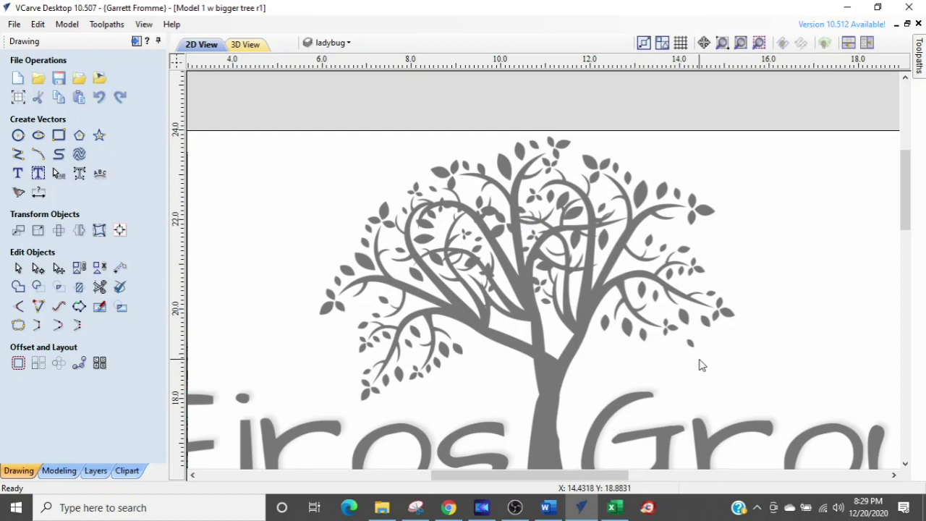
pyautogui.scroll(-3, 699, 365)
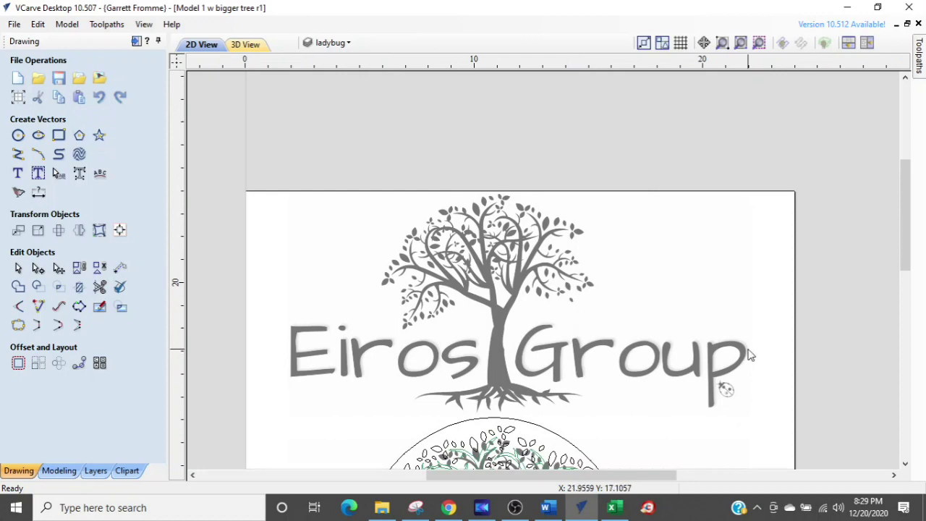
pyautogui.scroll(-3, 724, 340)
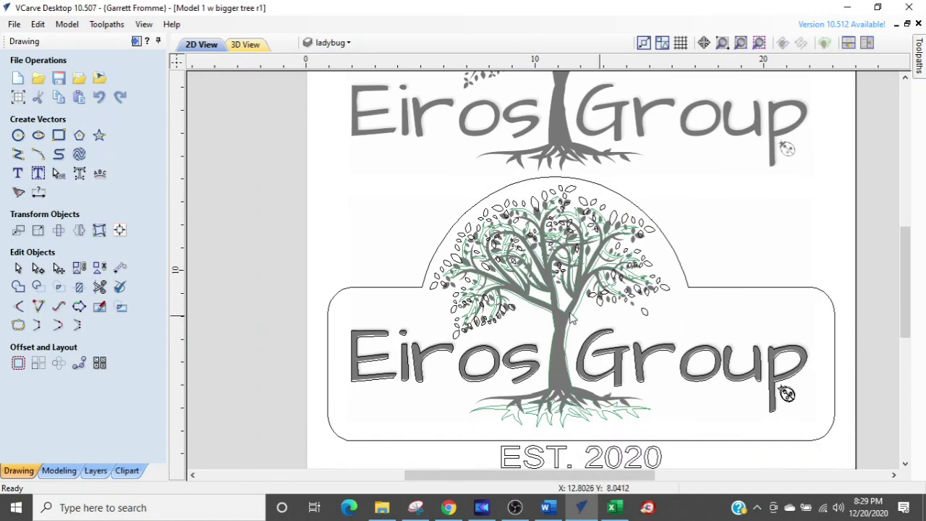
pyautogui.scroll(3, 578, 311)
pyautogui.scroll(2, 537, 157)
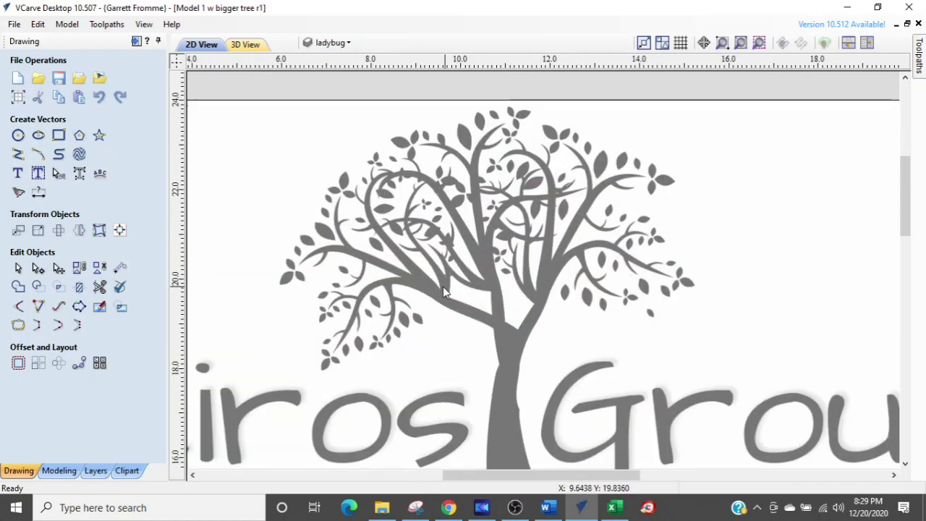
pyautogui.scroll(2, 647, 315)
pyautogui.scroll(-1, 647, 315)
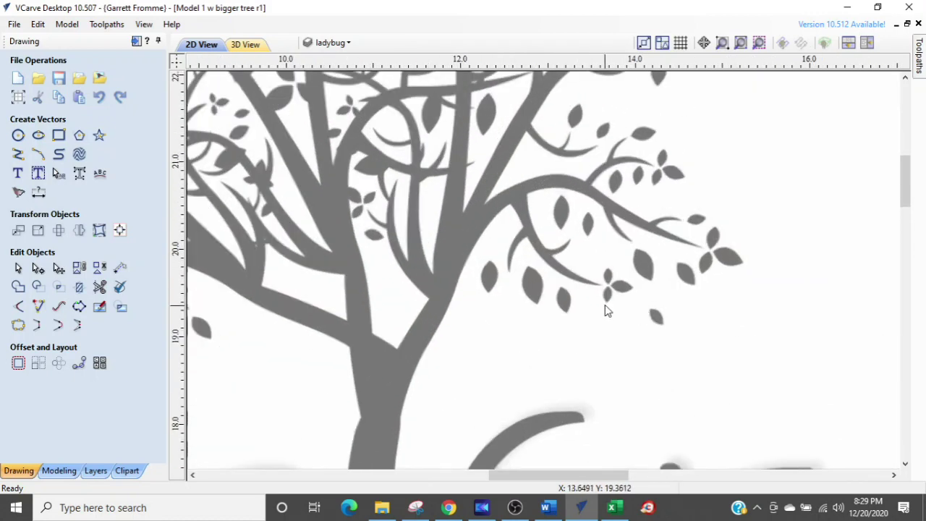
pyautogui.scroll(-1, 608, 306)
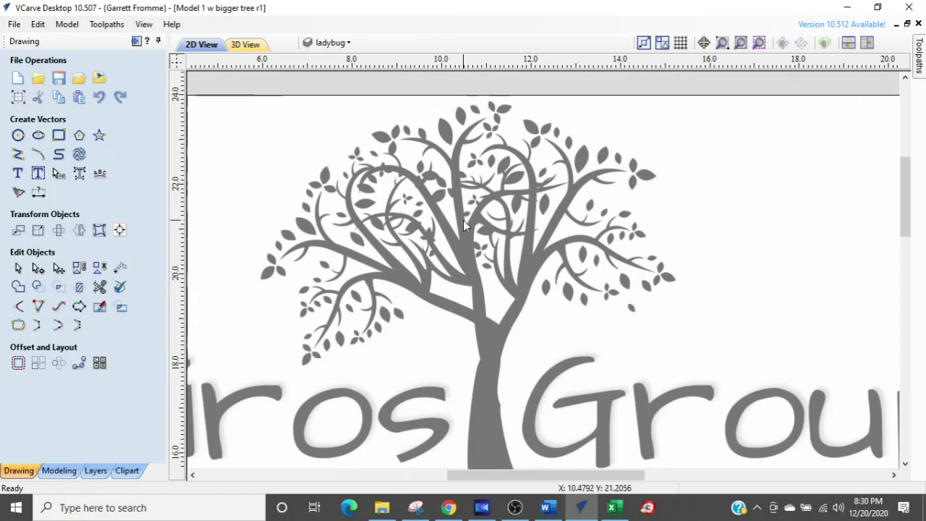
pyautogui.click(494, 345)
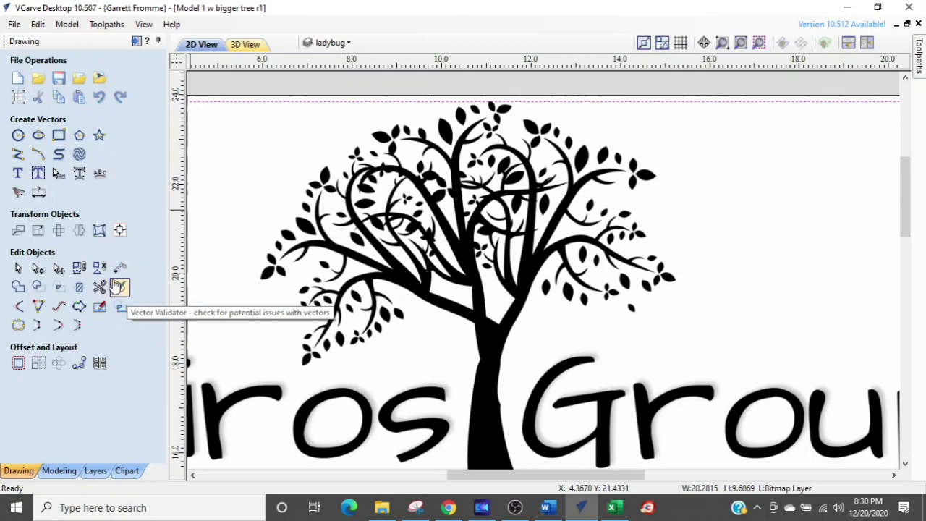
# Step: Trace the selected bitmap and preview outlines at threshold 0.56, corner fit 0%, noise filter 10
pyautogui.click(19, 193)
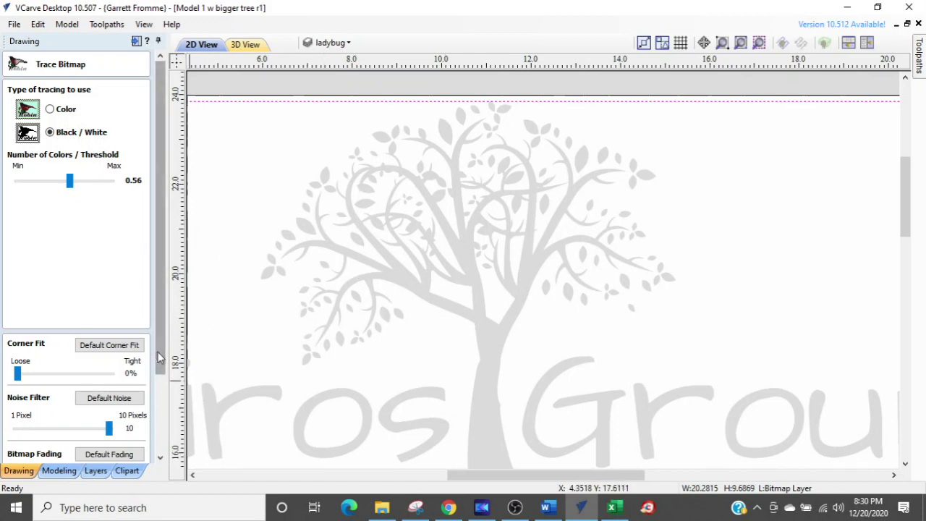
pyautogui.moveTo(154, 353); pyautogui.dragTo(154, 427)
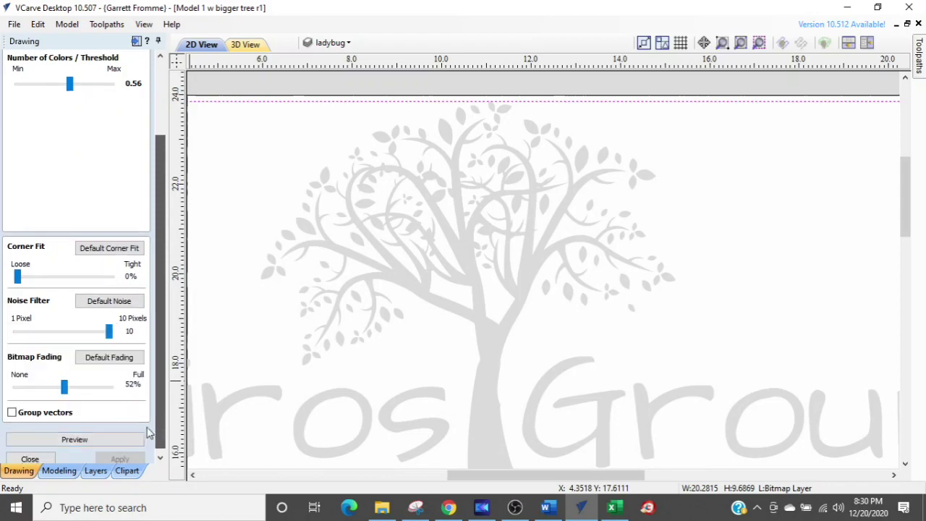
pyautogui.click(120, 440)
# Step: Inspect the traced tree outlines and close the Trace Bitmap panel
pyautogui.scroll(3, 438, 293)
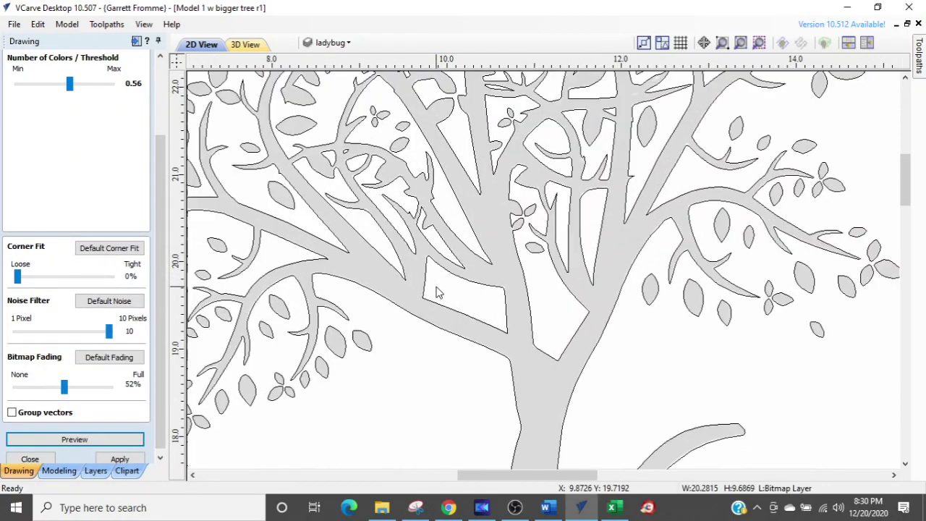
pyautogui.scroll(-3, 438, 293)
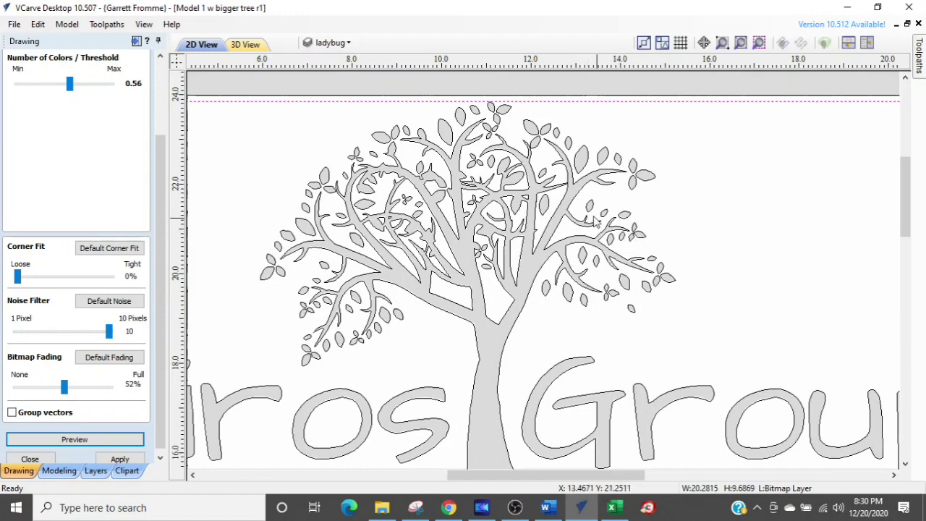
pyautogui.scroll(5, 539, 179)
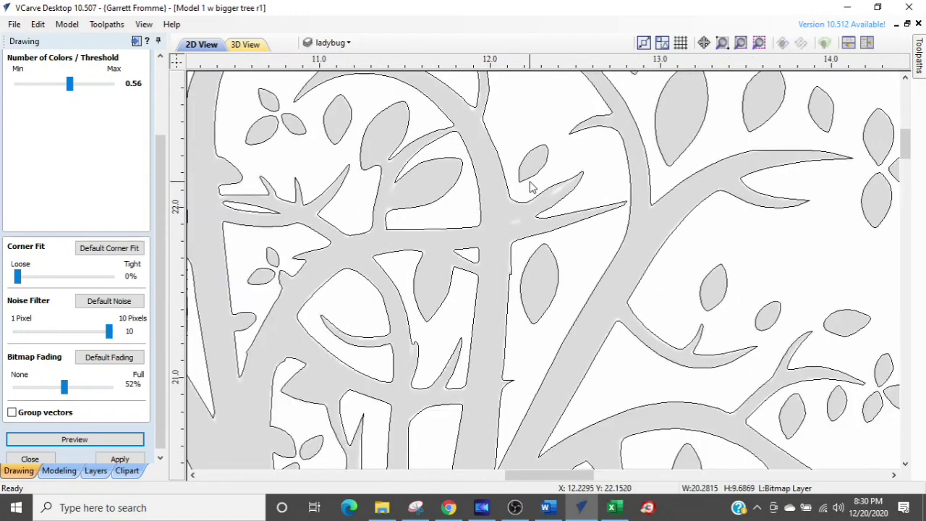
pyautogui.scroll(4, 532, 187)
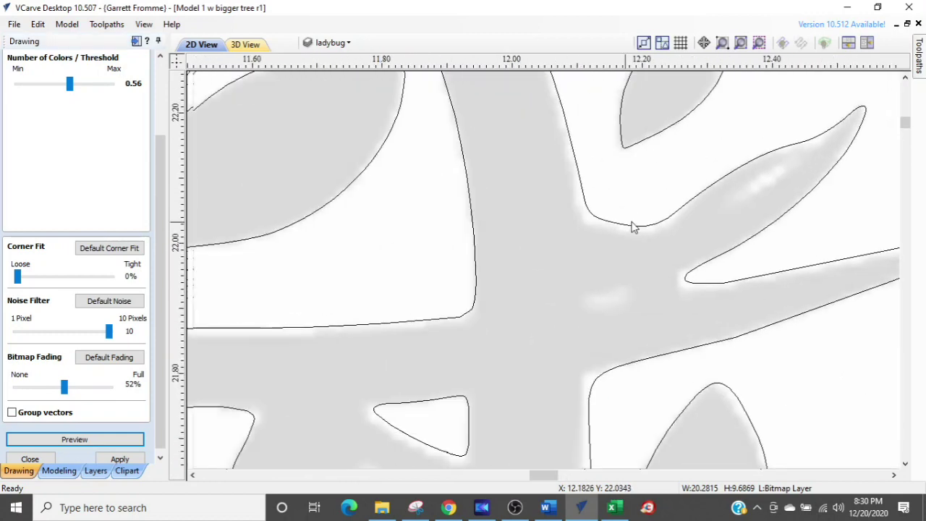
pyautogui.scroll(2, 628, 227)
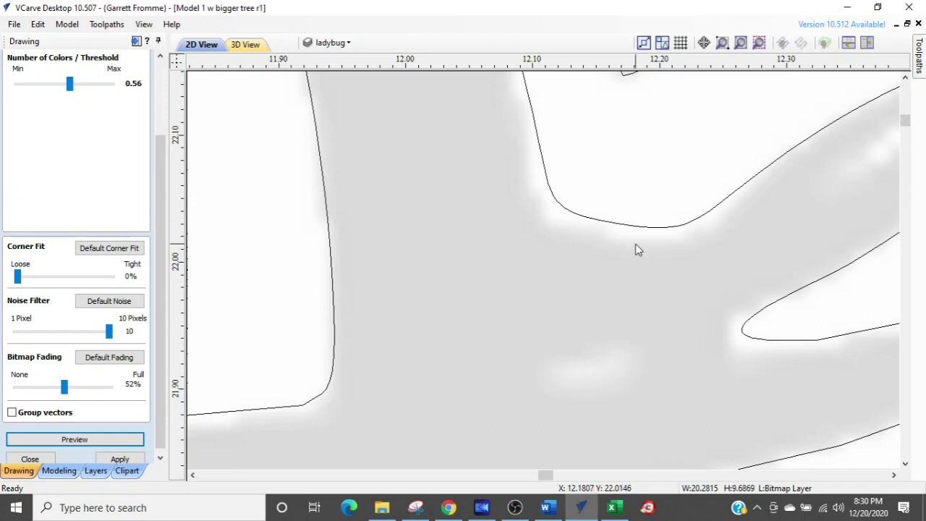
pyautogui.scroll(-1, 629, 254)
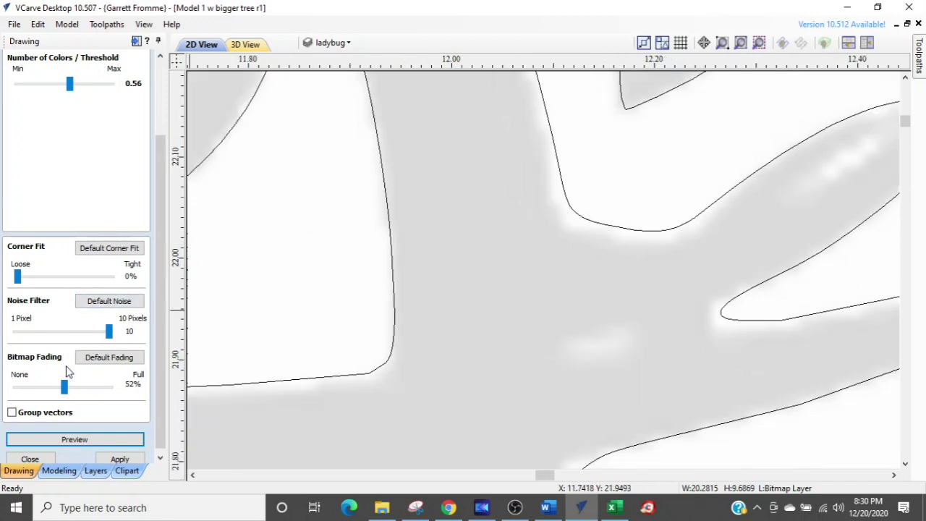
pyautogui.scroll(-2, 406, 333)
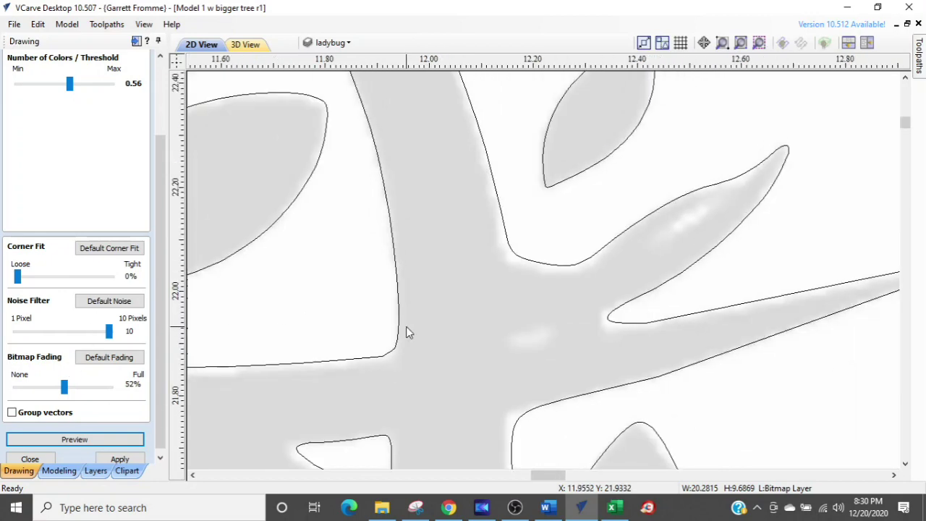
pyautogui.scroll(-2, 407, 328)
pyautogui.scroll(-3, 413, 329)
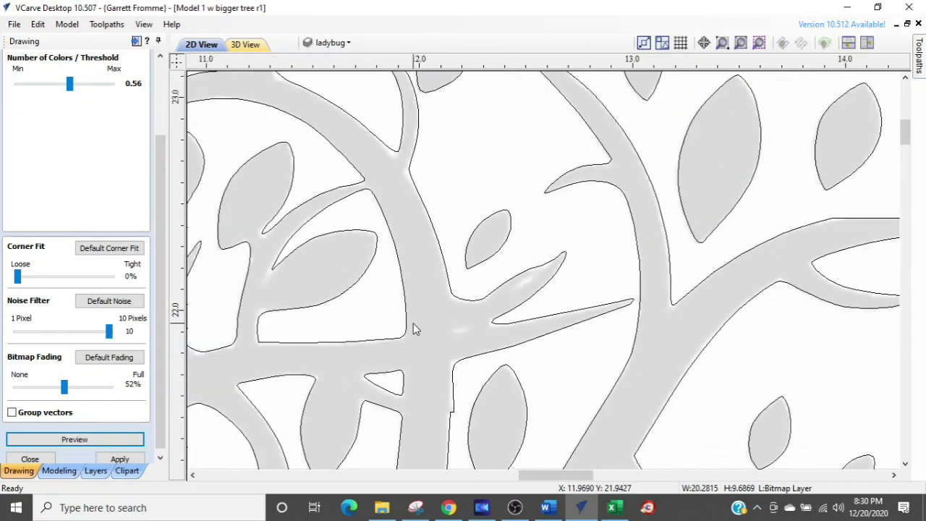
pyautogui.click(29, 458)
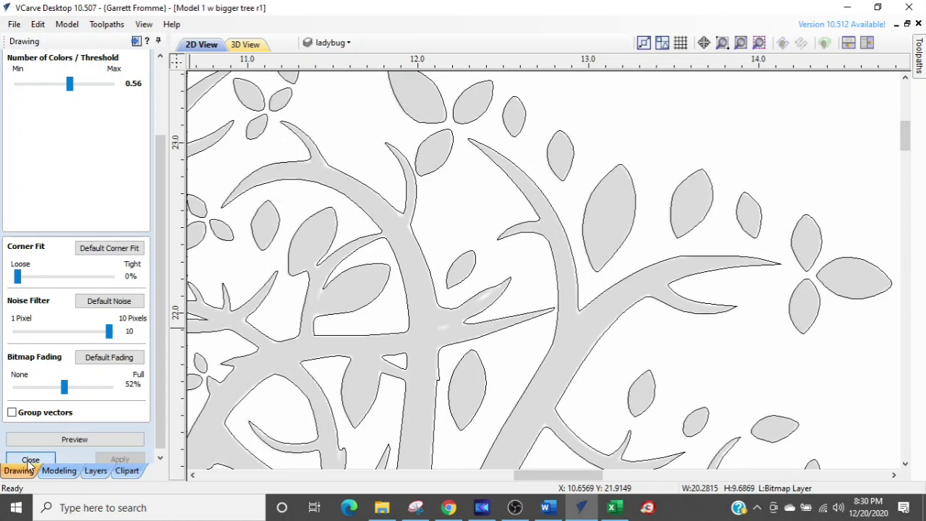
pyautogui.scroll(-2, 510, 313)
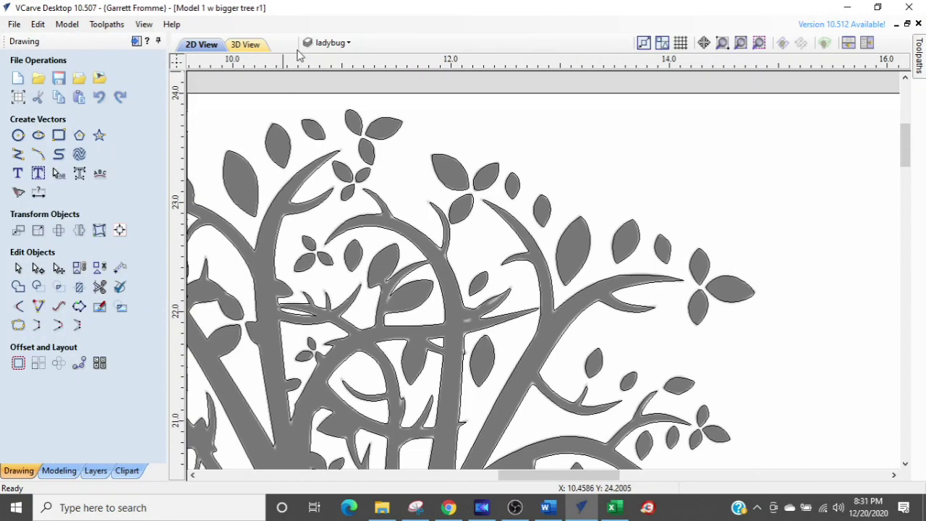
# Step: Hide the Bitmap Layer so only the traced vectors remain visible
pyautogui.click(327, 42)
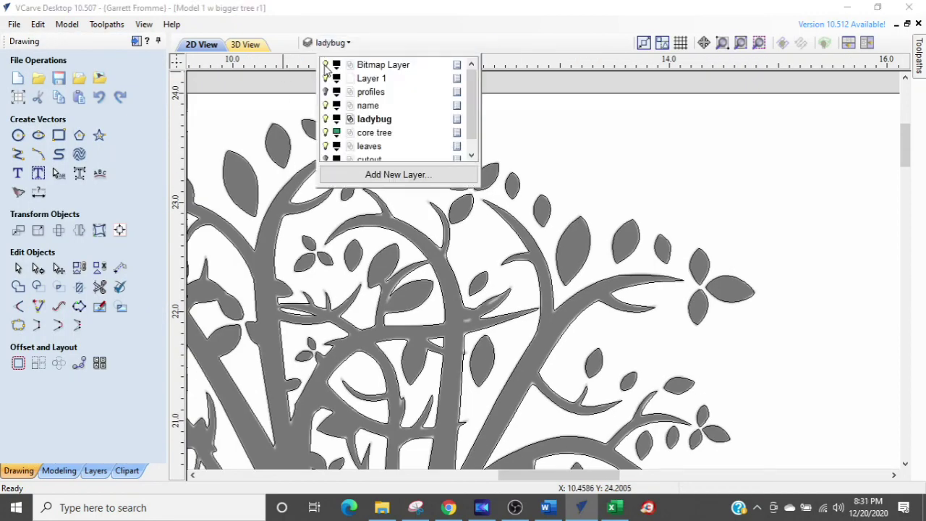
pyautogui.click(325, 65)
pyautogui.scroll(-1, 491, 378)
pyautogui.click(575, 293)
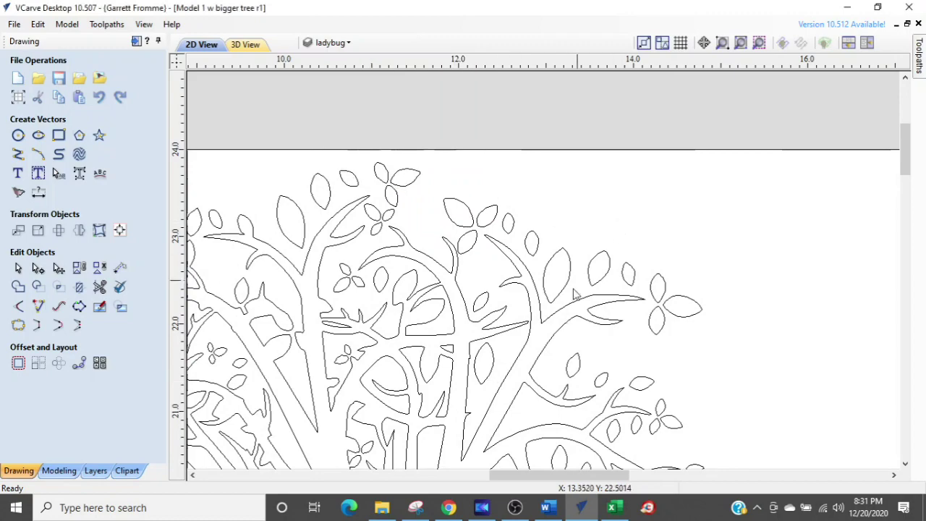
pyautogui.moveTo(456, 437); pyautogui.dragTo(658, 262, button='middle')
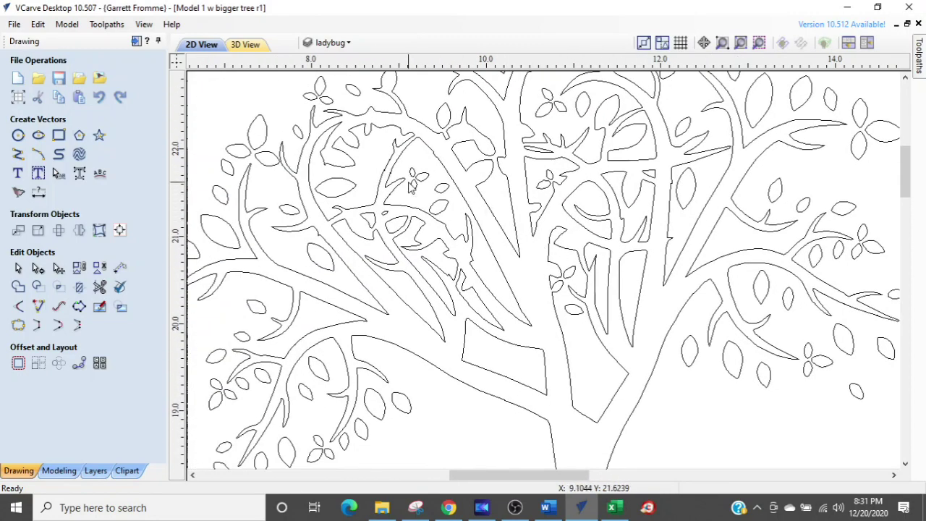
# Step: Review the traced tree trunk and branch vectors, ending on the Preview Toolpaths page
pyautogui.scroll(2, 413, 187)
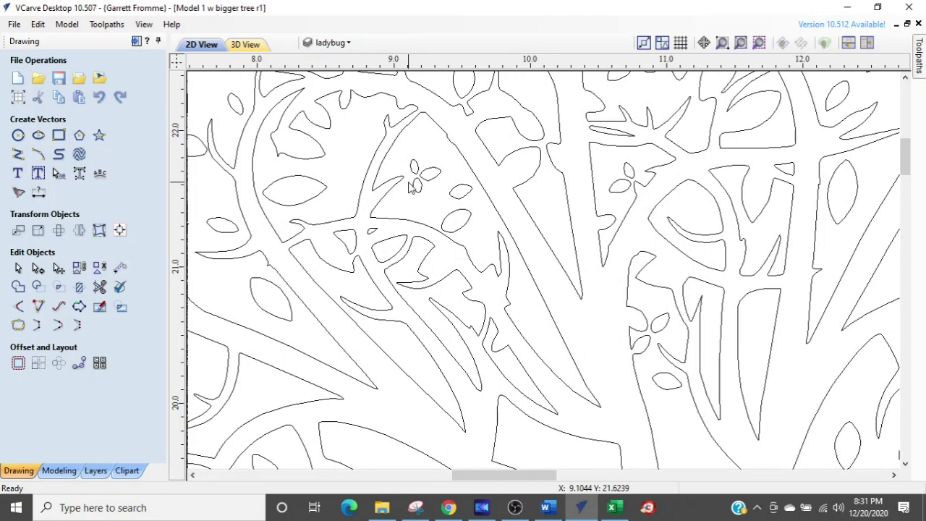
pyautogui.click(669, 221)
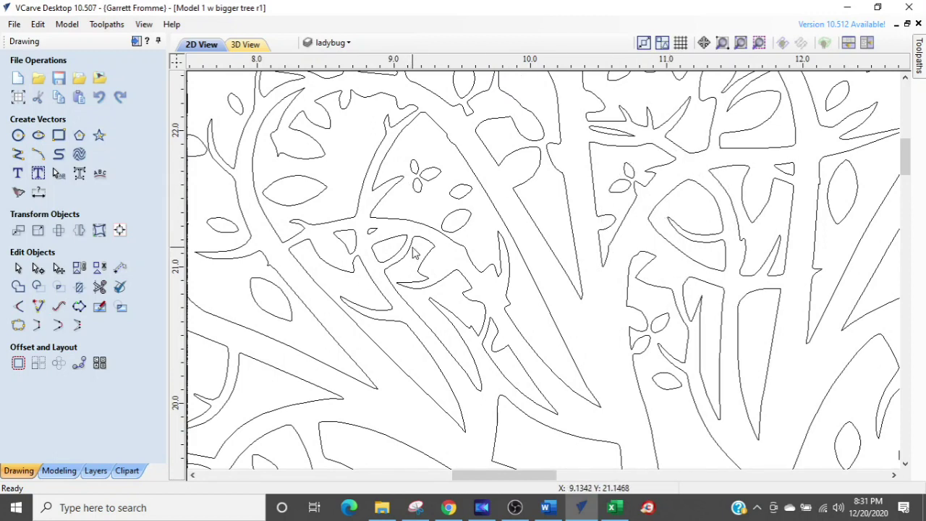
pyautogui.scroll(-10, 415, 252)
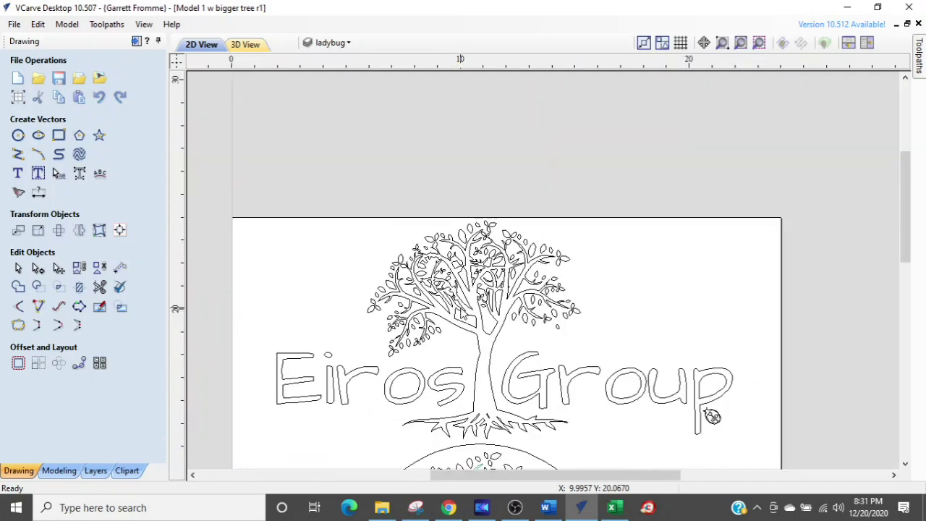
pyautogui.scroll(2, 775, 219)
pyautogui.scroll(3, 545, 315)
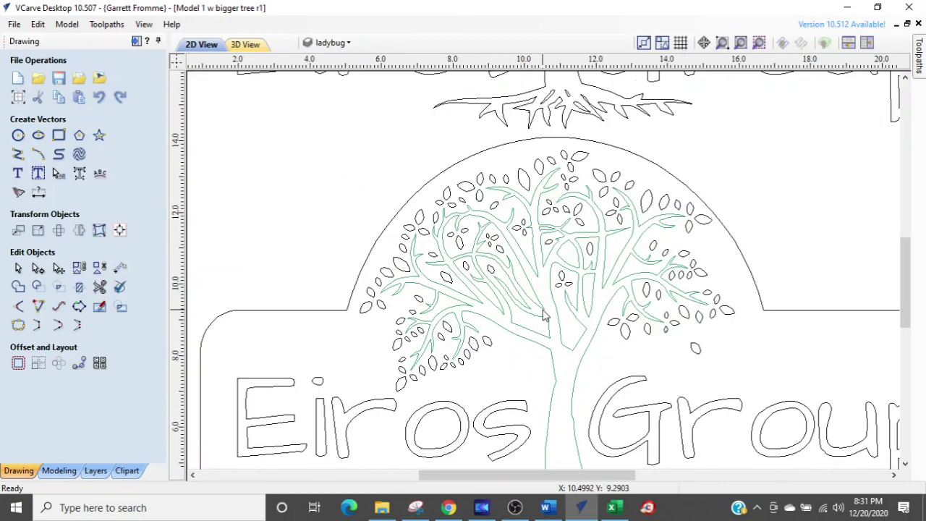
pyautogui.scroll(1, 545, 315)
pyautogui.scroll(-3, 544, 314)
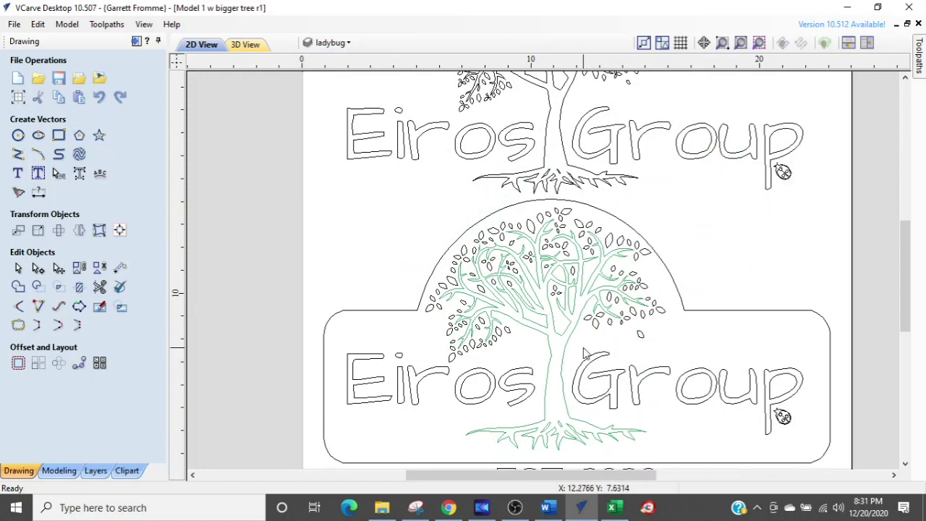
pyautogui.scroll(3, 800, 445)
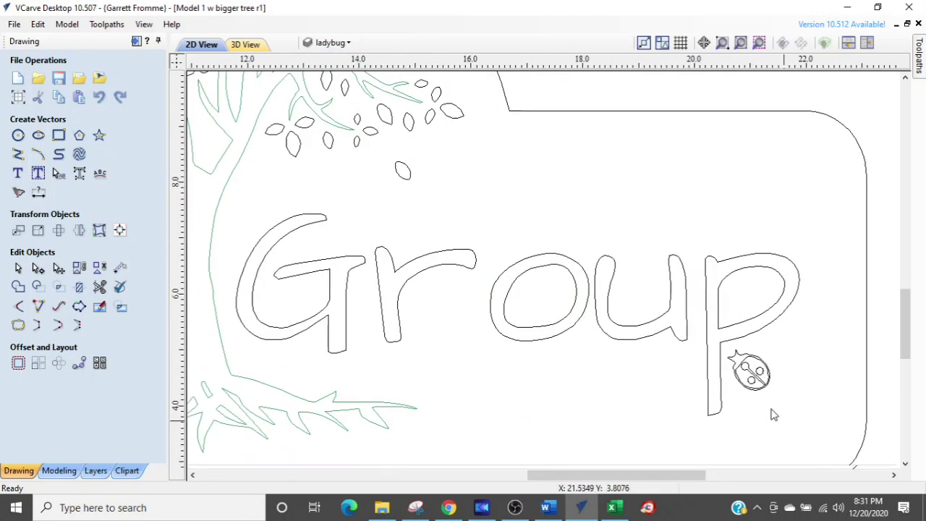
pyautogui.scroll(-2, 660, 341)
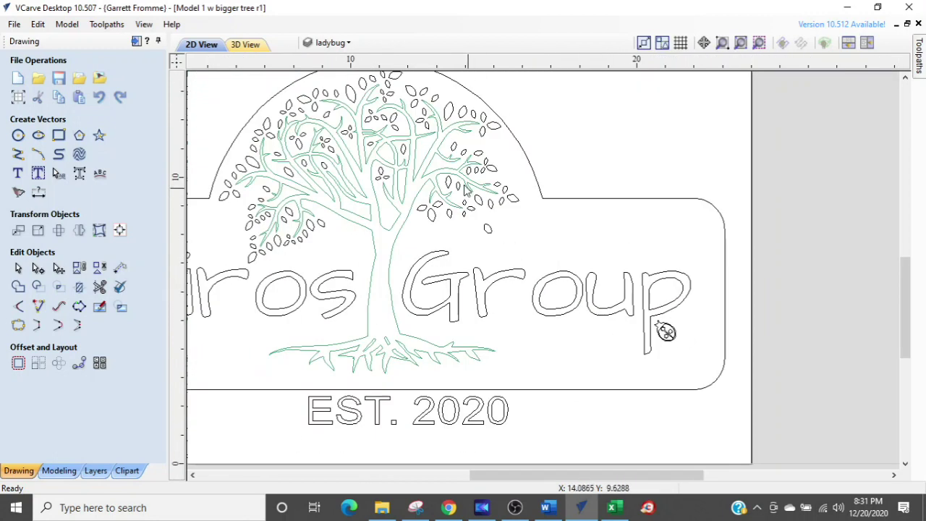
pyautogui.scroll(-1, 465, 190)
pyautogui.scroll(1, 538, 265)
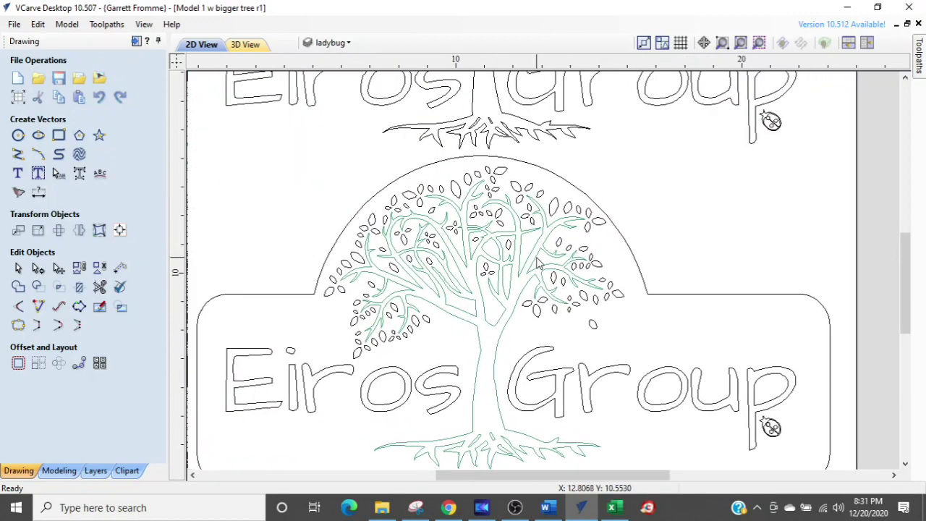
pyautogui.scroll(1, 538, 264)
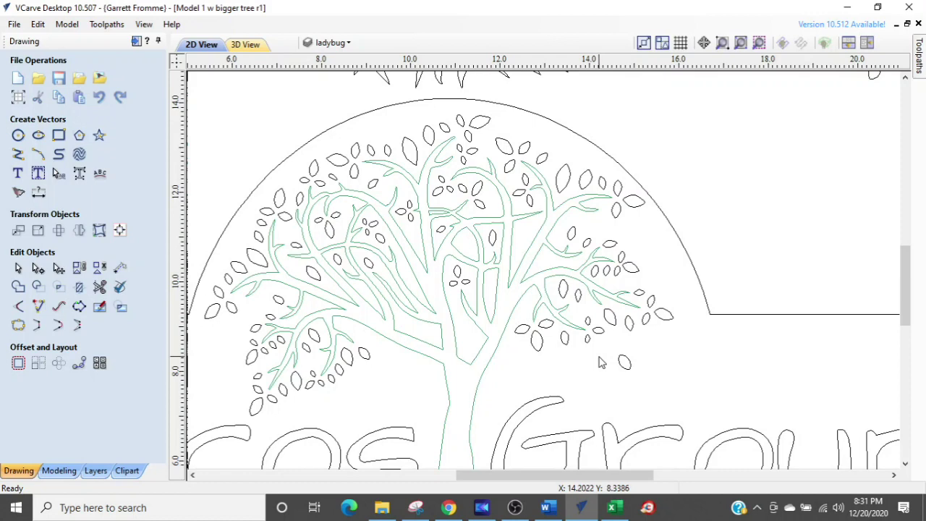
pyautogui.scroll(1, 590, 349)
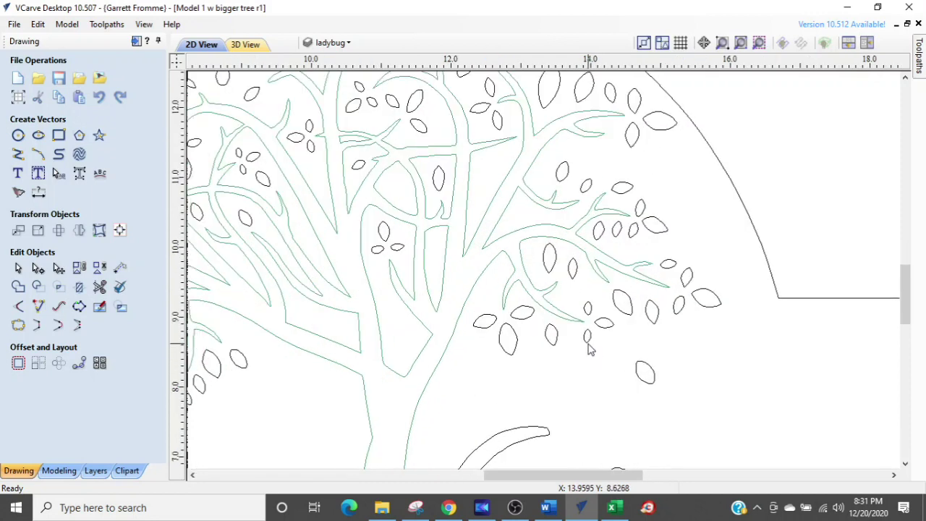
pyautogui.scroll(-2, 590, 350)
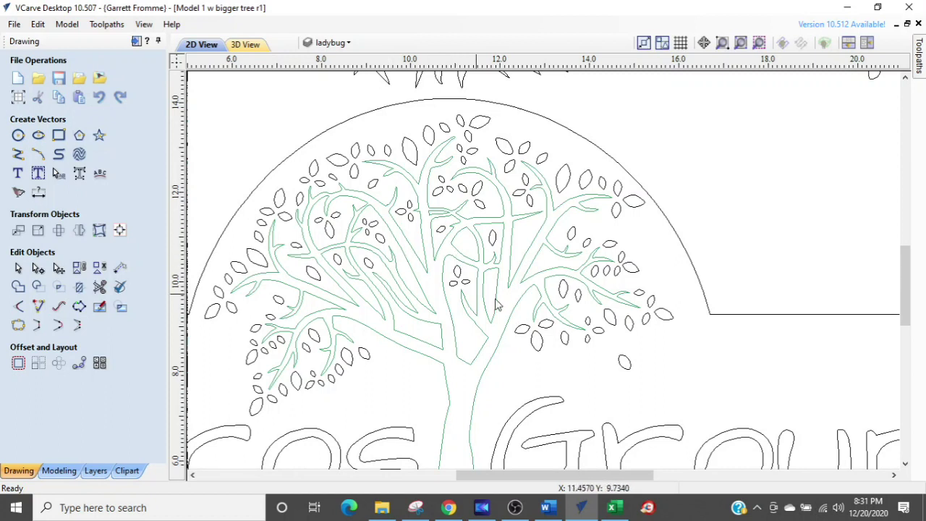
pyautogui.scroll(-2, 533, 430)
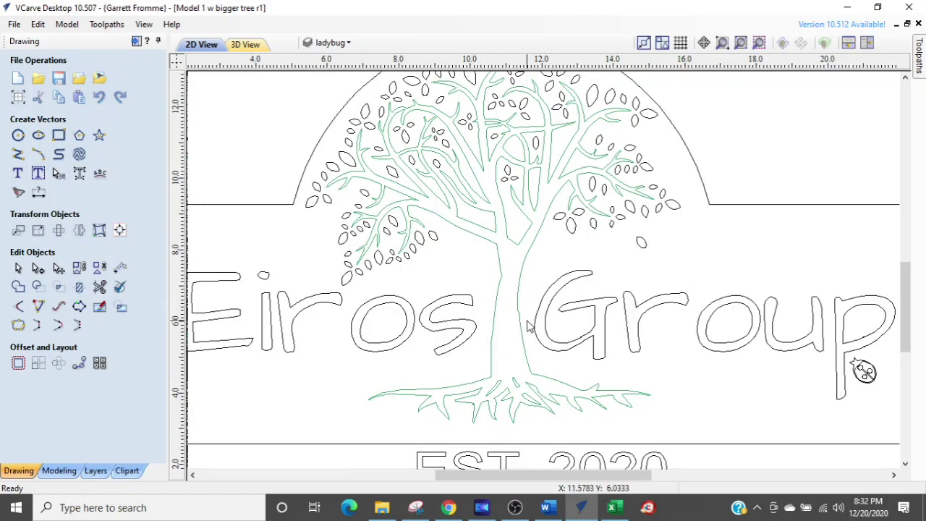
pyautogui.scroll(-2, 529, 327)
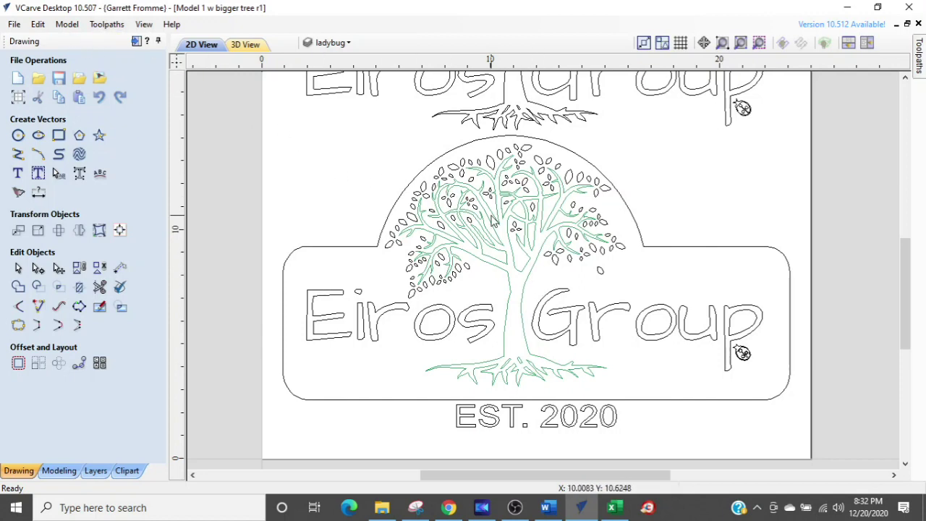
pyautogui.click(135, 42)
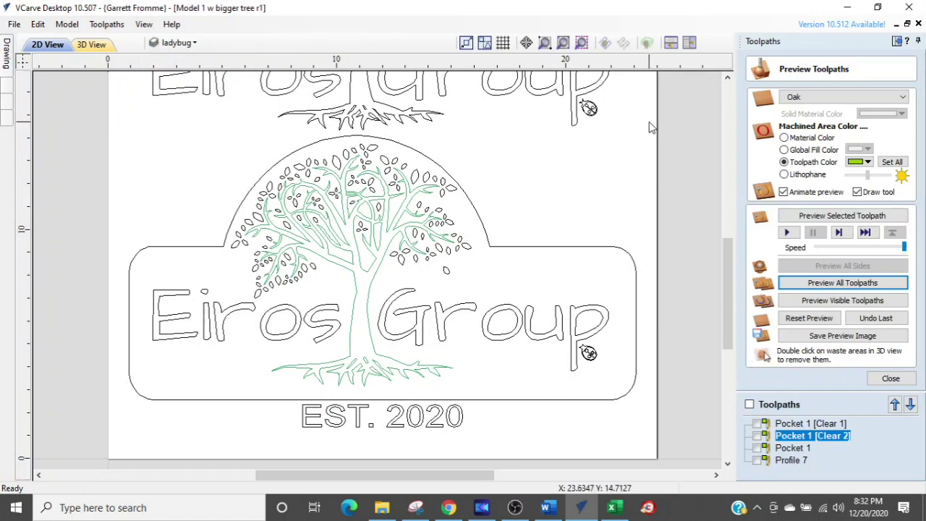
# Step: Preview all pocket toolpaths in Oak with the 3D view enlarged
pyautogui.click(689, 44)
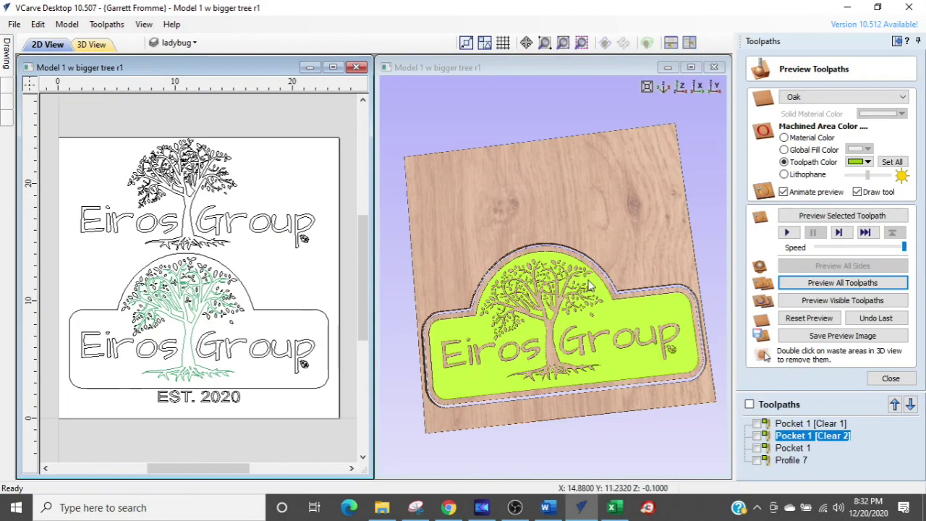
pyautogui.doubleClick(631, 214)
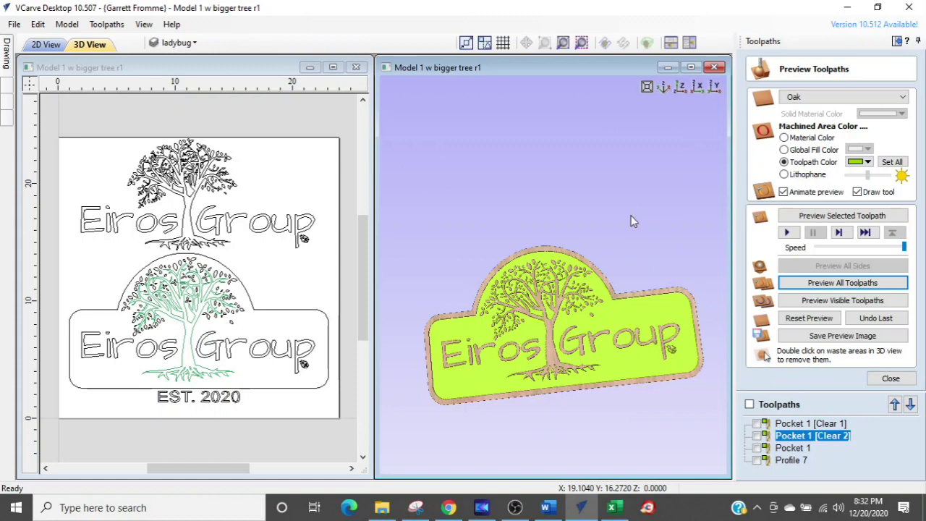
pyautogui.click(691, 66)
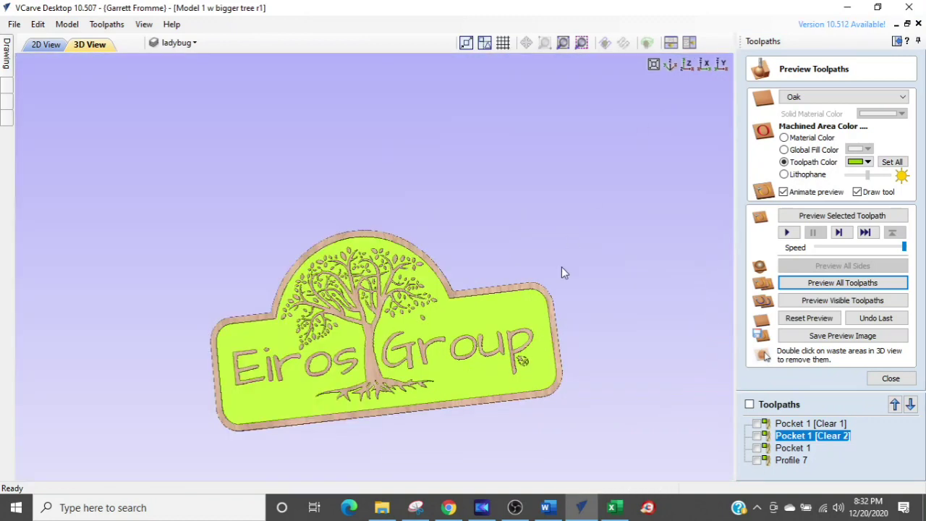
pyautogui.scroll(5, 430, 353)
pyautogui.scroll(-3, 430, 352)
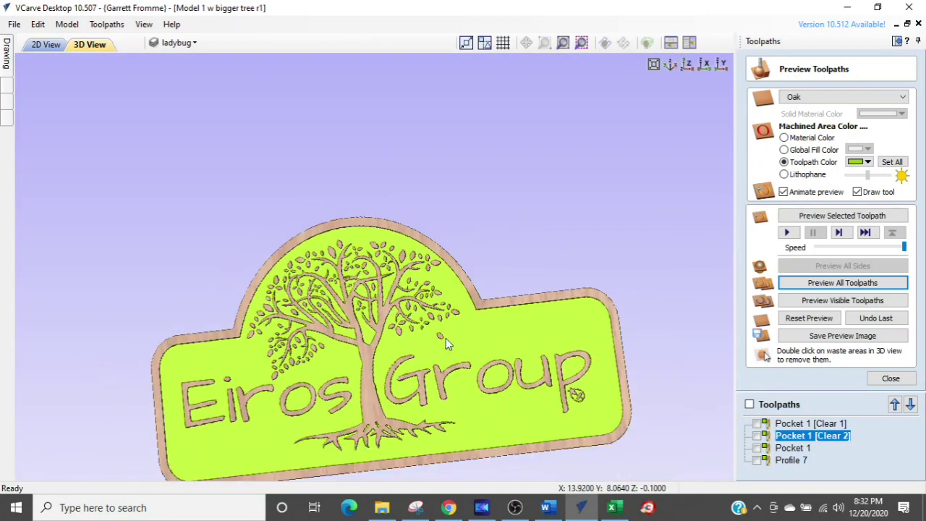
# Step: Orbit the oak sign to inspect the raised tree and Eiros Group lettering
pyautogui.moveTo(445, 338); pyautogui.dragTo(485, 296)
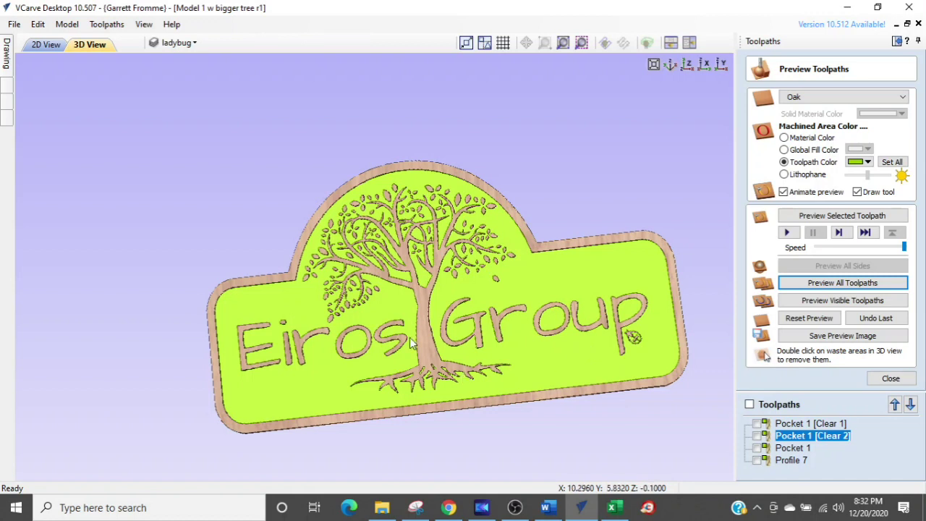
pyautogui.scroll(1, 447, 360)
pyautogui.scroll(1, 449, 362)
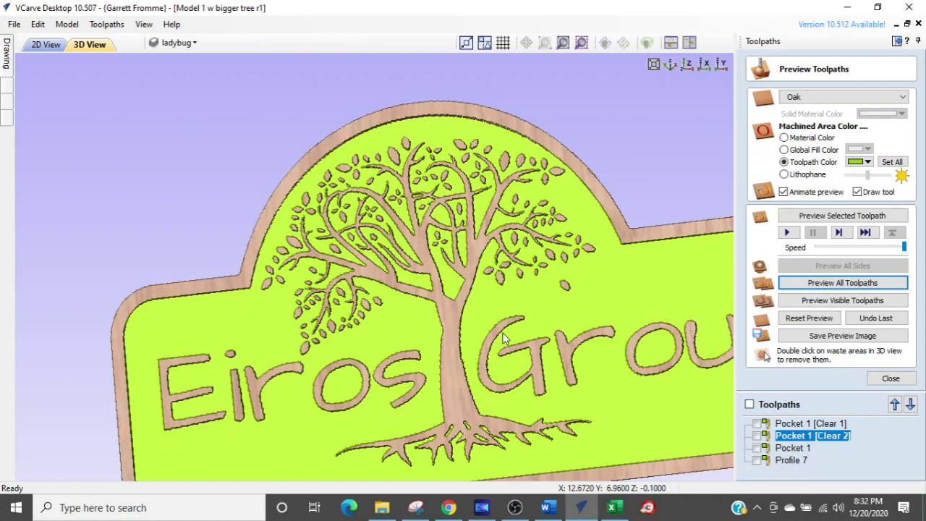
pyautogui.scroll(1, 453, 354)
pyautogui.moveTo(481, 314); pyautogui.dragTo(384, 241)
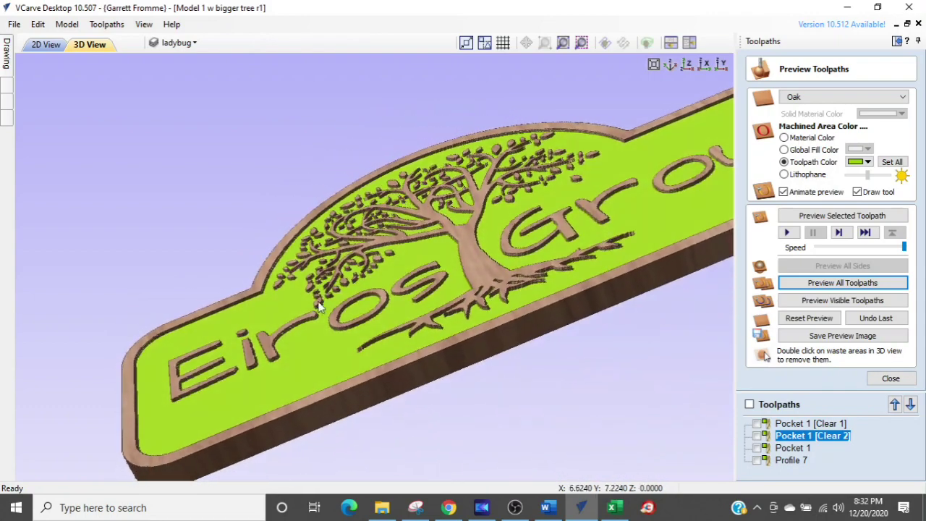
pyautogui.moveTo(184, 325); pyautogui.dragTo(144, 314)
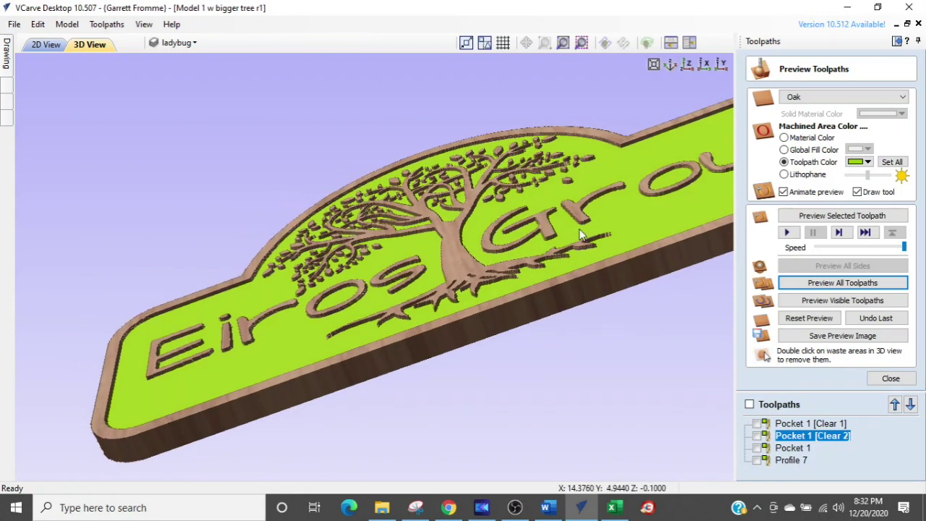
pyautogui.moveTo(532, 243); pyautogui.dragTo(530, 313)
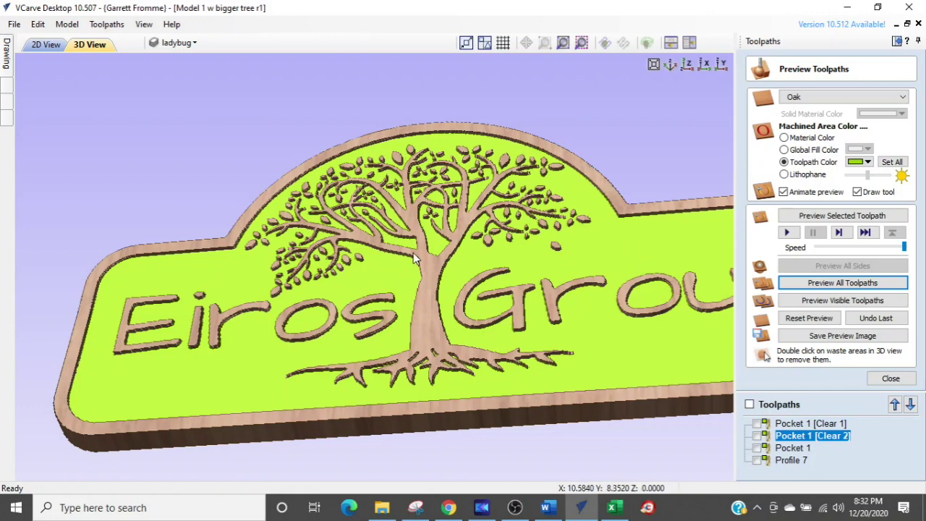
pyautogui.moveTo(413, 274); pyautogui.dragTo(539, 216)
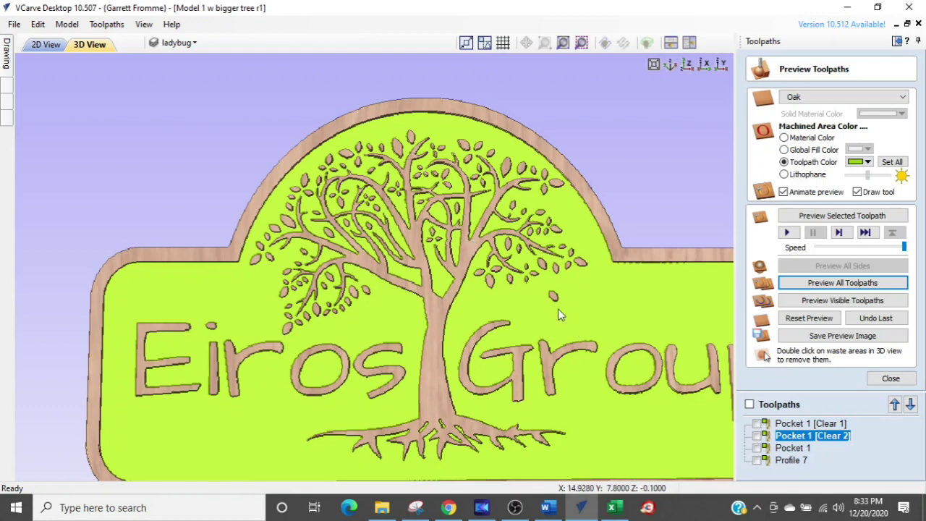
pyautogui.scroll(5, 559, 315)
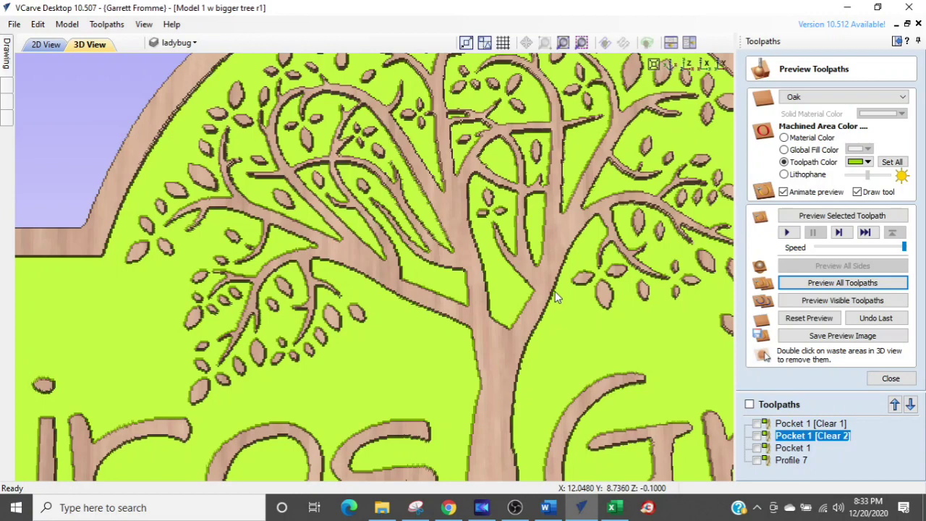
pyautogui.moveTo(553, 296); pyautogui.dragTo(427, 293)
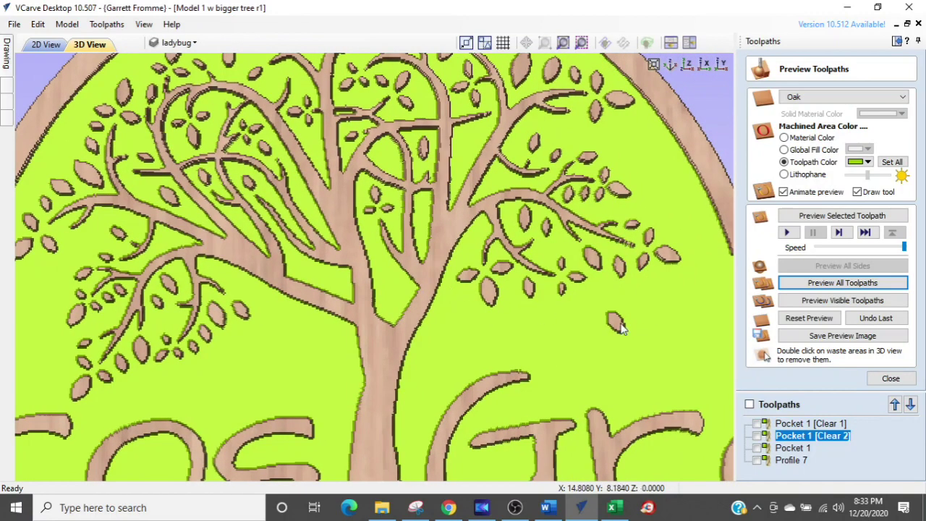
pyautogui.scroll(2, 563, 287)
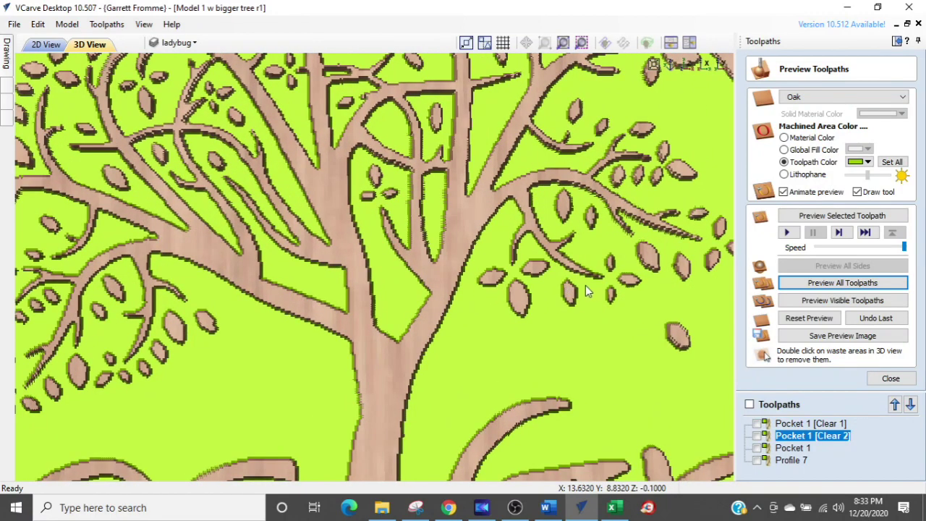
pyautogui.scroll(-4, 597, 320)
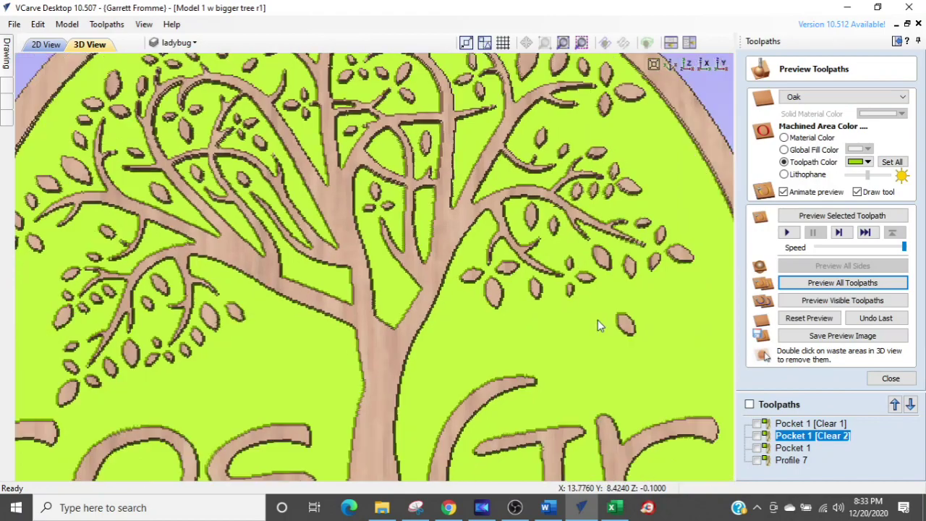
pyautogui.moveTo(535, 351); pyautogui.dragTo(534, 194)
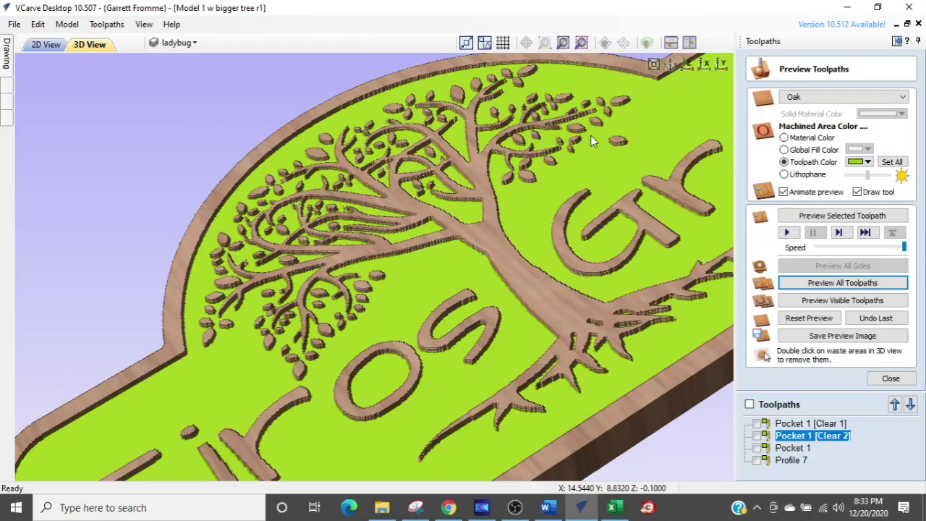
pyautogui.scroll(3, 591, 134)
pyautogui.scroll(1, 547, 178)
pyautogui.moveTo(547, 178); pyautogui.dragTo(503, 181)
pyautogui.scroll(-1, 650, 132)
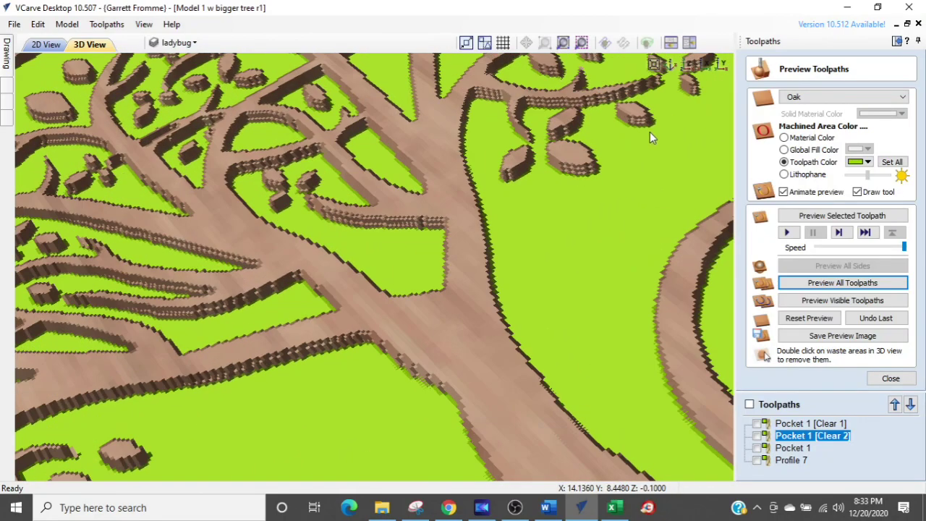
pyautogui.moveTo(650, 131); pyautogui.dragTo(520, 248)
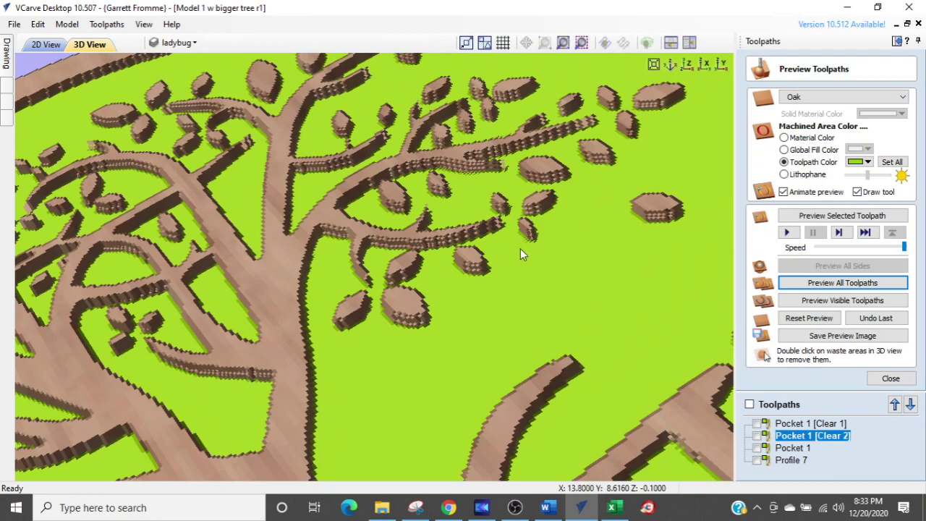
pyautogui.scroll(2, 538, 222)
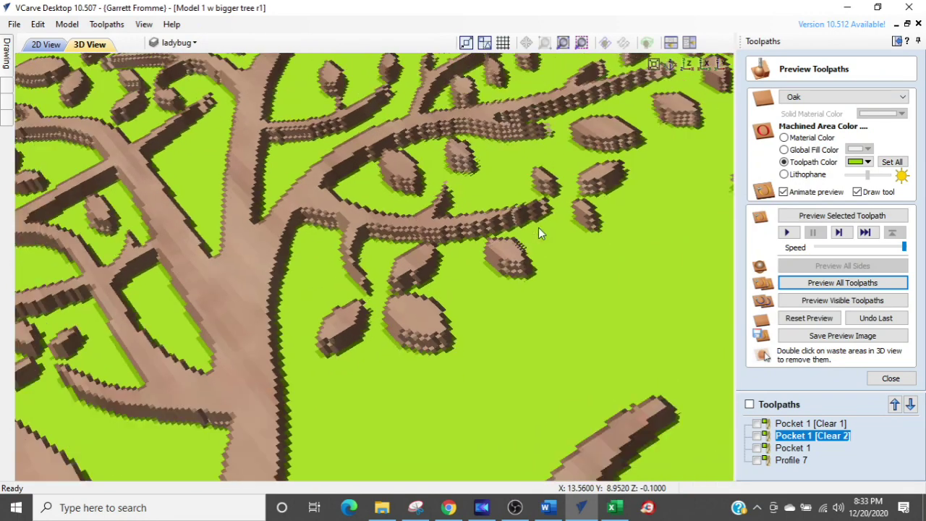
pyautogui.moveTo(574, 233); pyautogui.dragTo(513, 261)
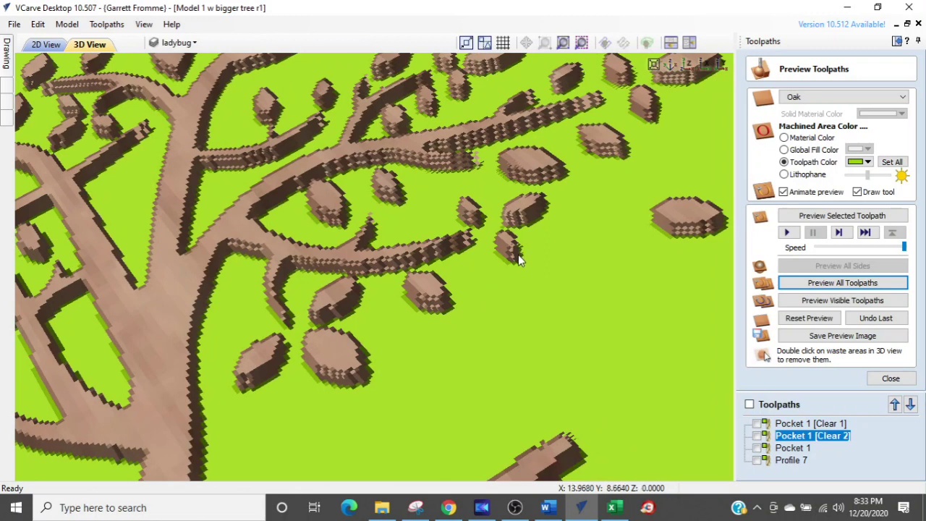
pyautogui.scroll(1, 519, 259)
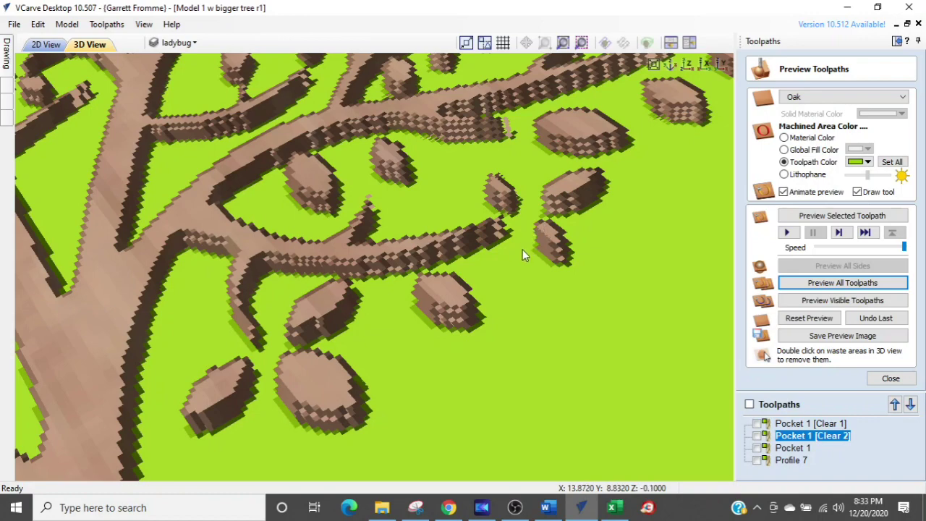
pyautogui.scroll(-5, 523, 251)
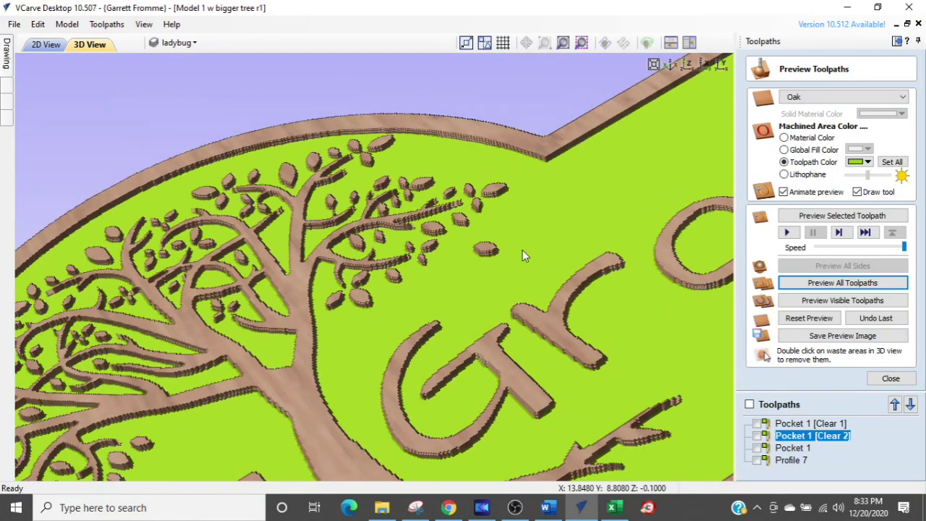
pyautogui.moveTo(522, 249); pyautogui.dragTo(501, 211)
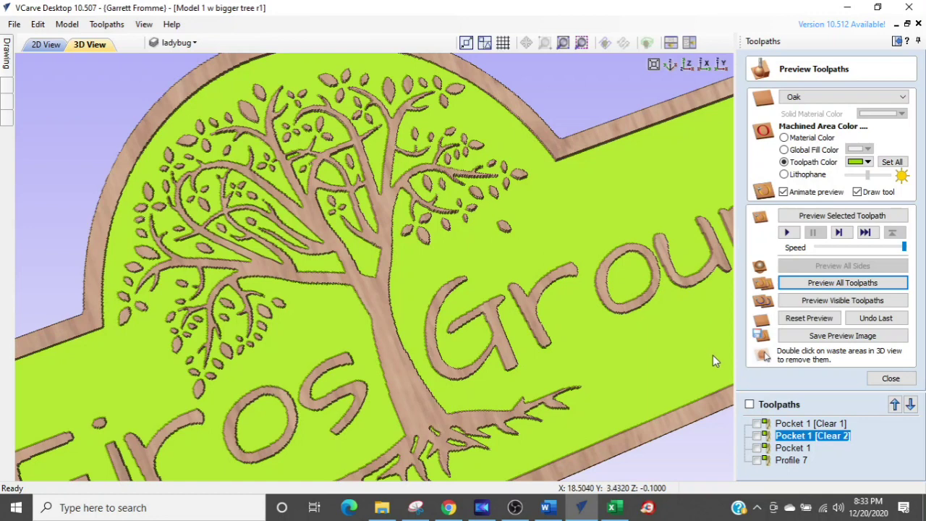
# Step: Close the preview, tile the 2D and 3D views, and select the lower sign's outer outline
pyautogui.click(889, 378)
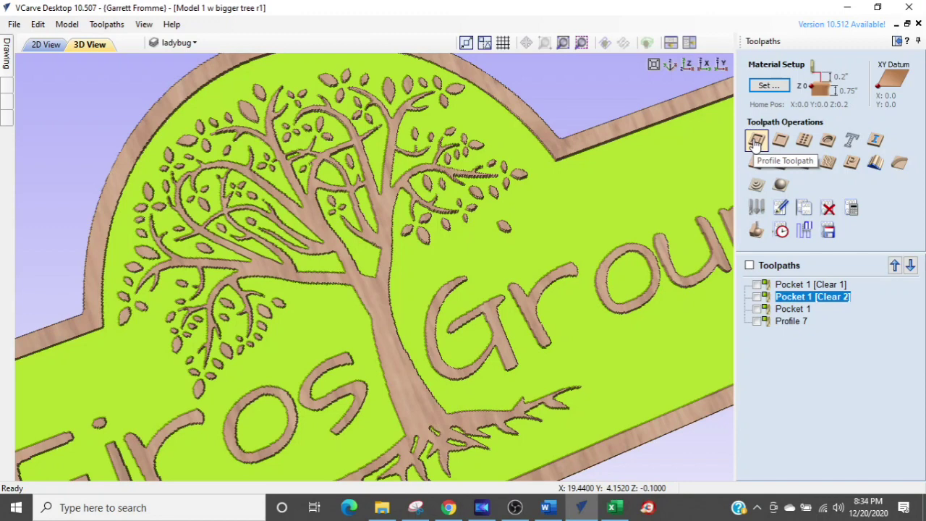
pyautogui.click(689, 42)
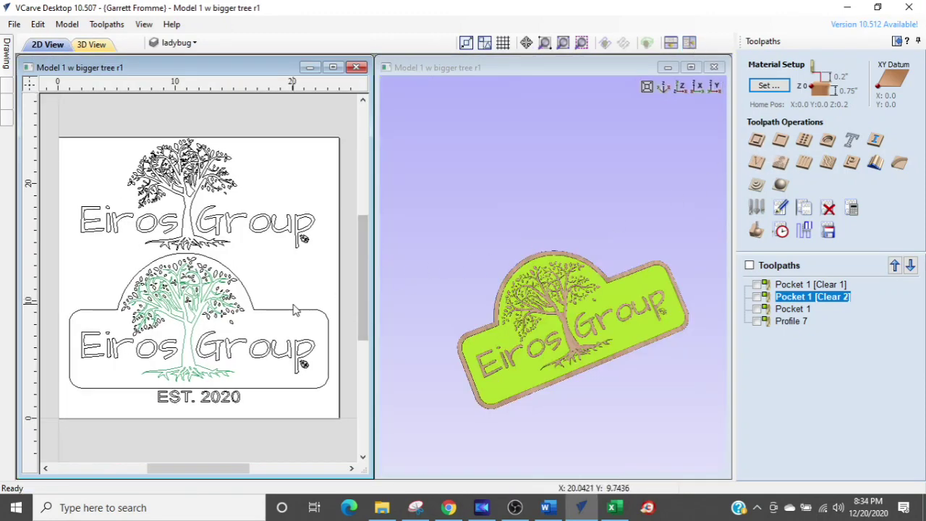
pyautogui.scroll(1, 288, 311)
pyautogui.scroll(1, 287, 311)
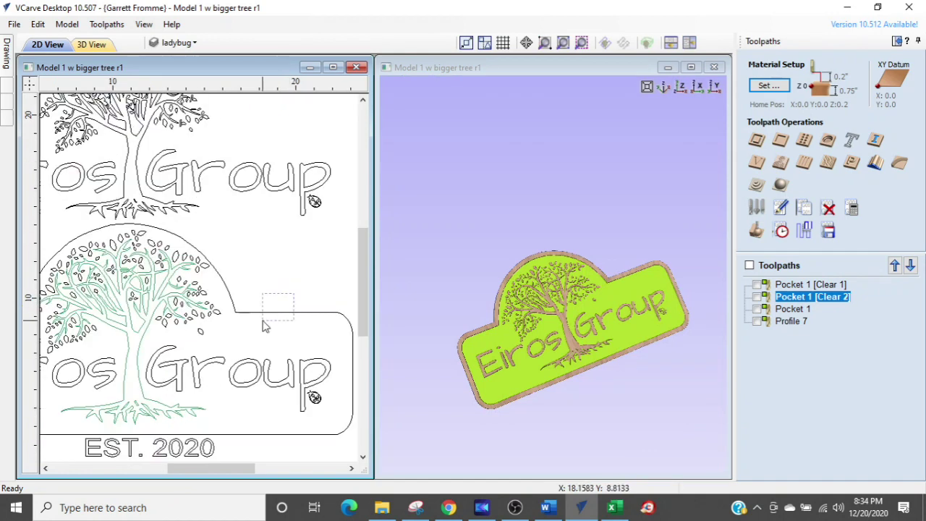
pyautogui.click(298, 317)
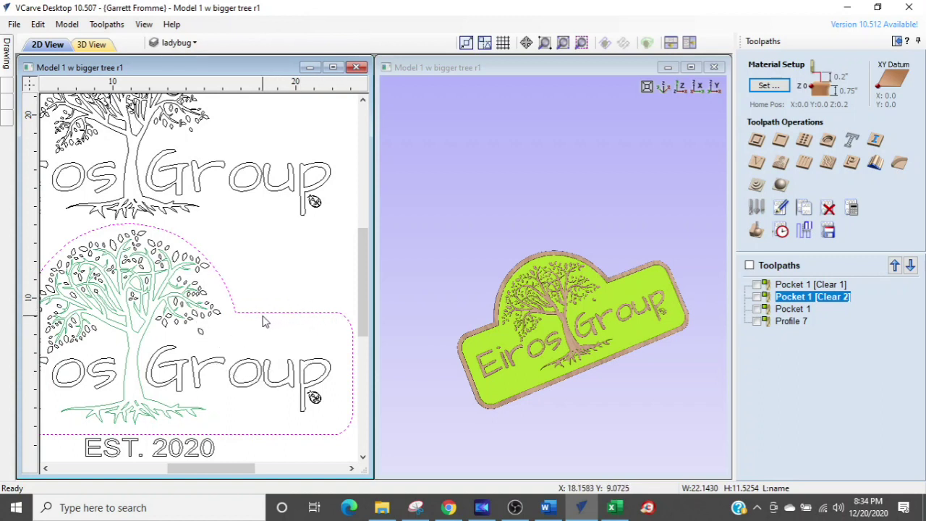
pyautogui.click(756, 139)
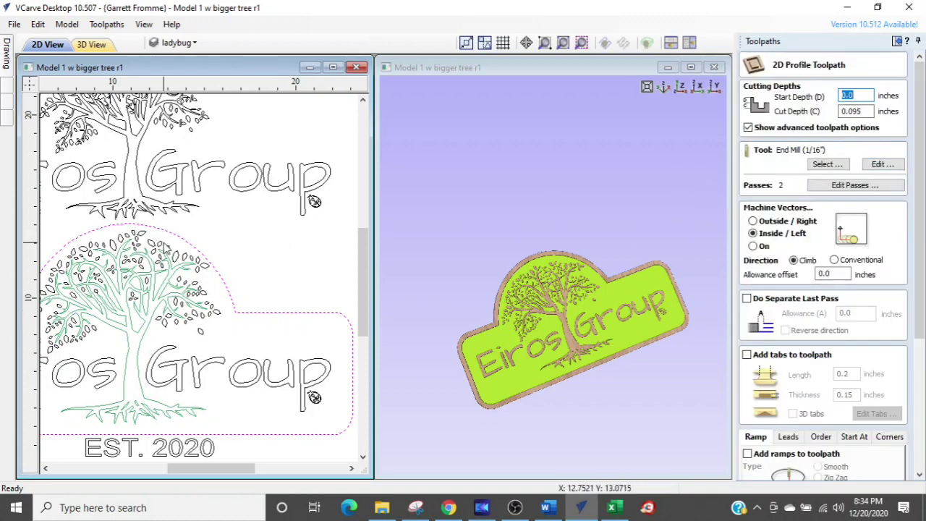
# Step: Rotate the 3D sign flatter and bring up the 1/16" end mill's Edit Tool settings
pyautogui.click(528, 282)
pyautogui.moveTo(527, 278); pyautogui.dragTo(511, 250)
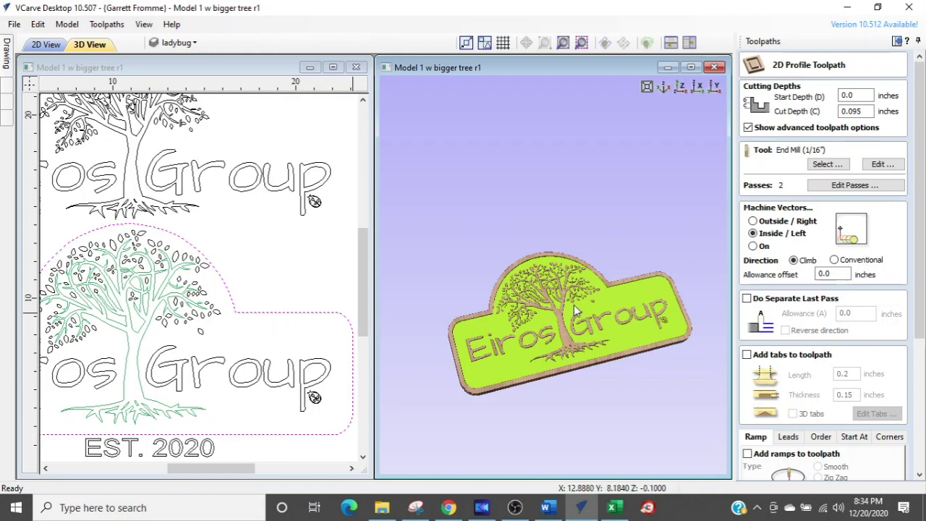
pyautogui.scroll(2, 574, 305)
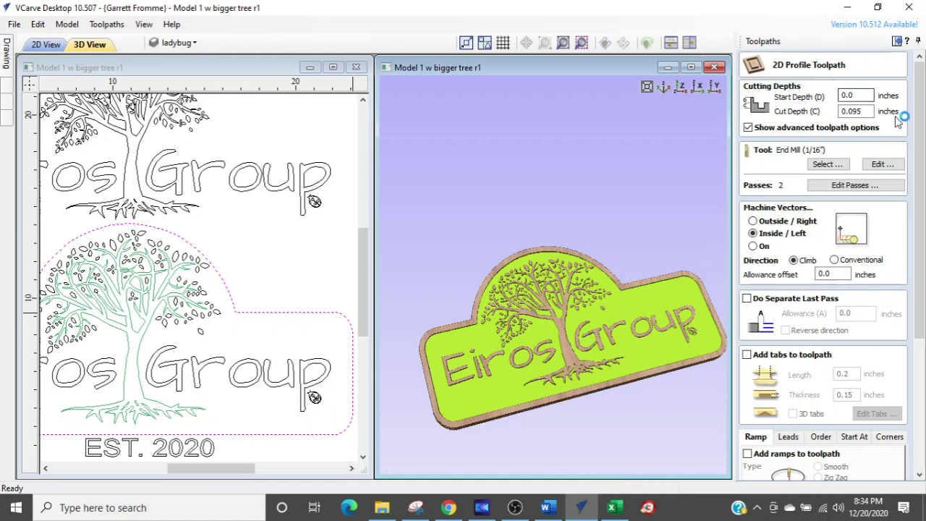
pyautogui.click(870, 111)
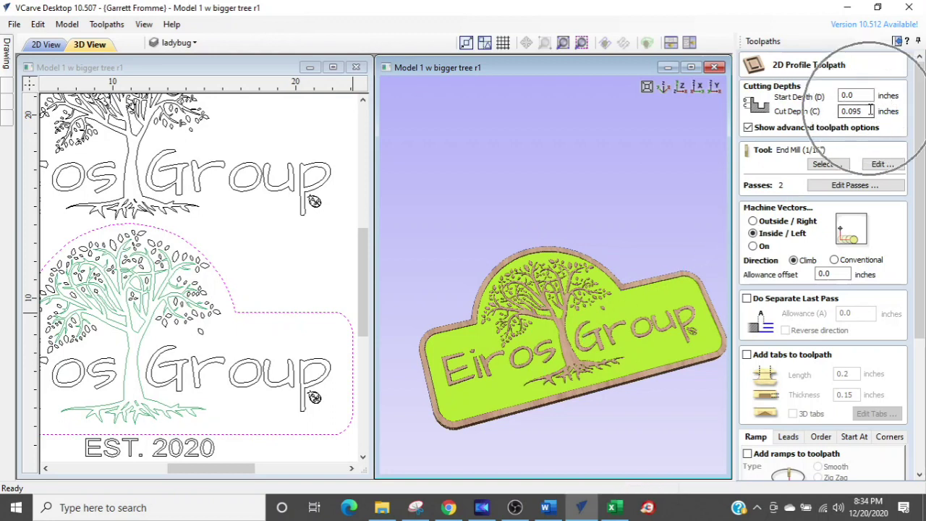
pyautogui.click(870, 111)
pyautogui.click(871, 111)
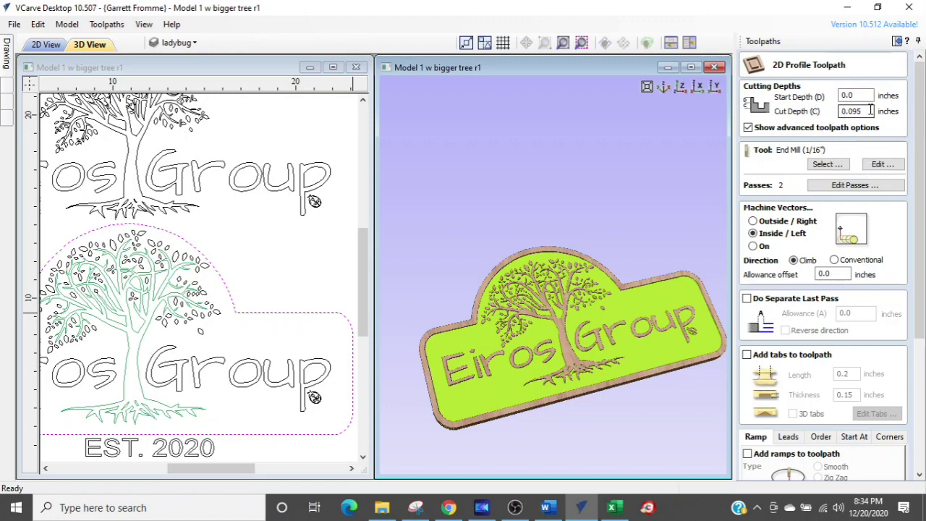
pyautogui.click(807, 164)
pyautogui.click(884, 166)
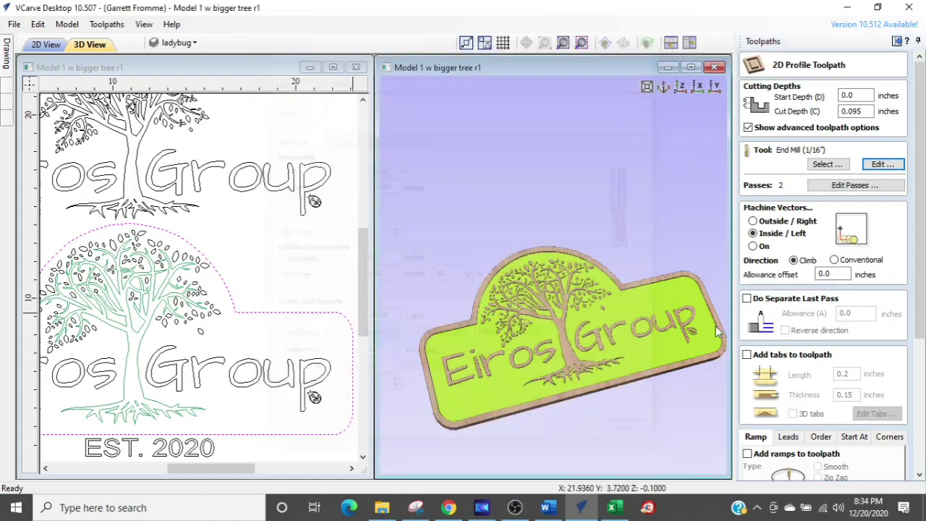
# Step: Replace the cutter with the V-Bit (30.0° - 1/4") from the Tool Database
pyautogui.click(629, 436)
pyautogui.click(814, 168)
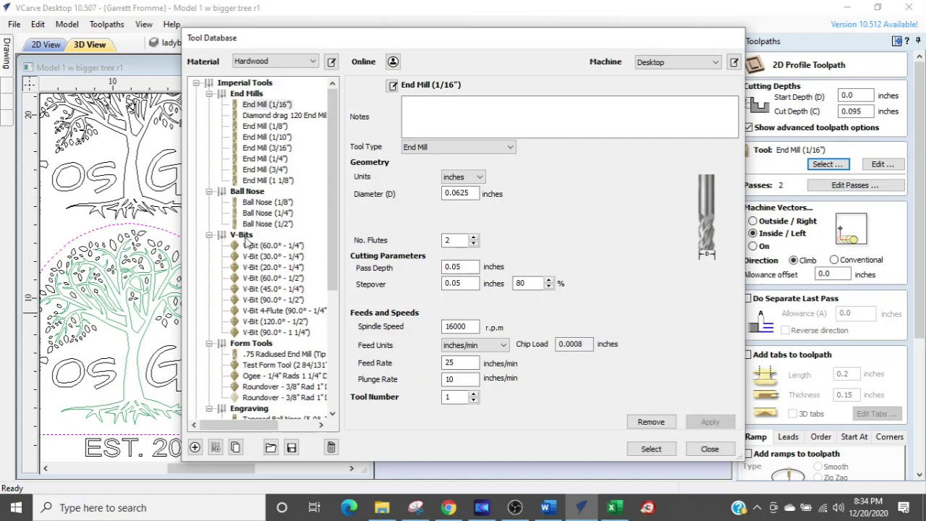
pyautogui.doubleClick(257, 257)
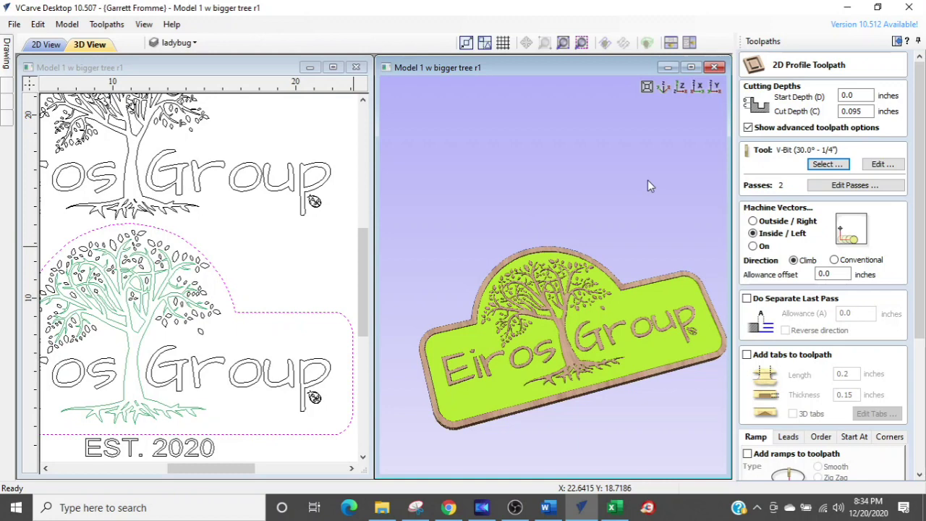
pyautogui.scroll(1, 668, 284)
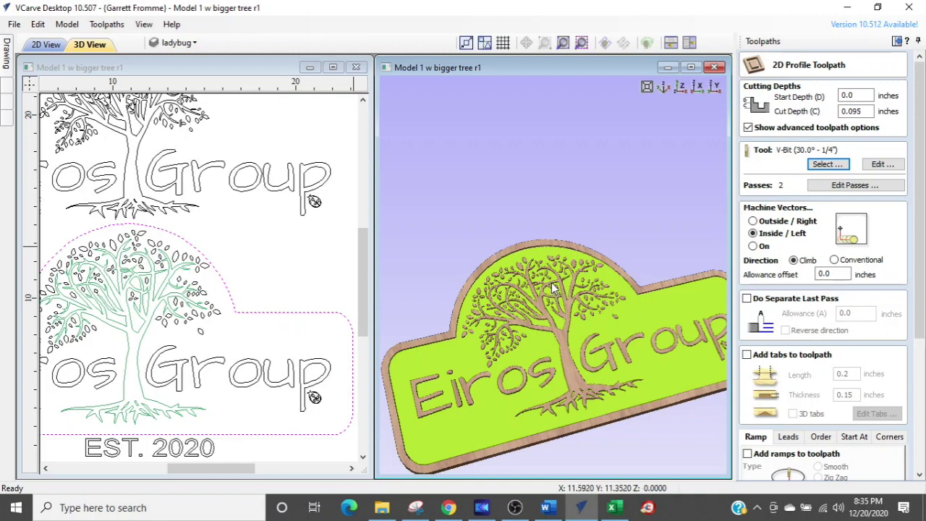
pyautogui.moveTo(552, 287); pyautogui.dragTo(537, 248, button='middle')
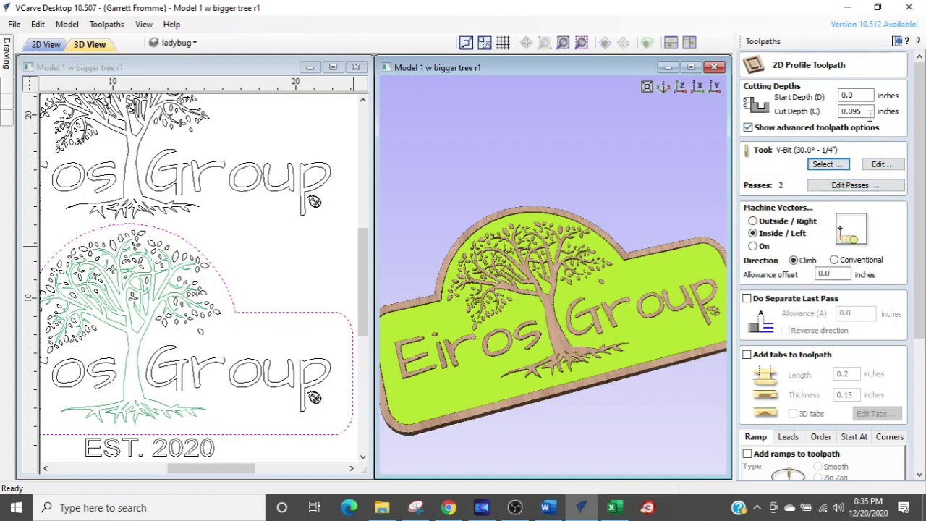
pyautogui.moveTo(870, 111); pyautogui.dragTo(815, 108)
# Step: Enter the cut depth, then test Outside, Inside and On machining of the vectors
pyautogui.write('.03')
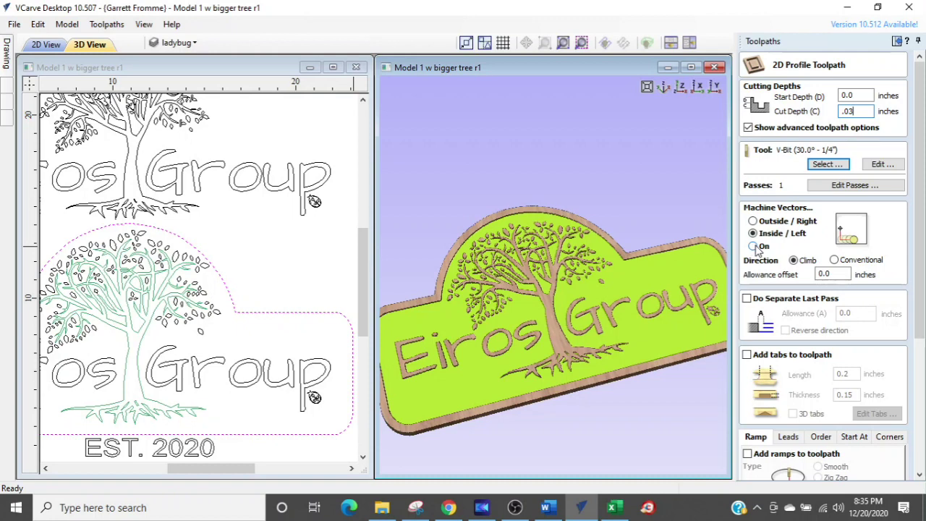
pyautogui.click(757, 247)
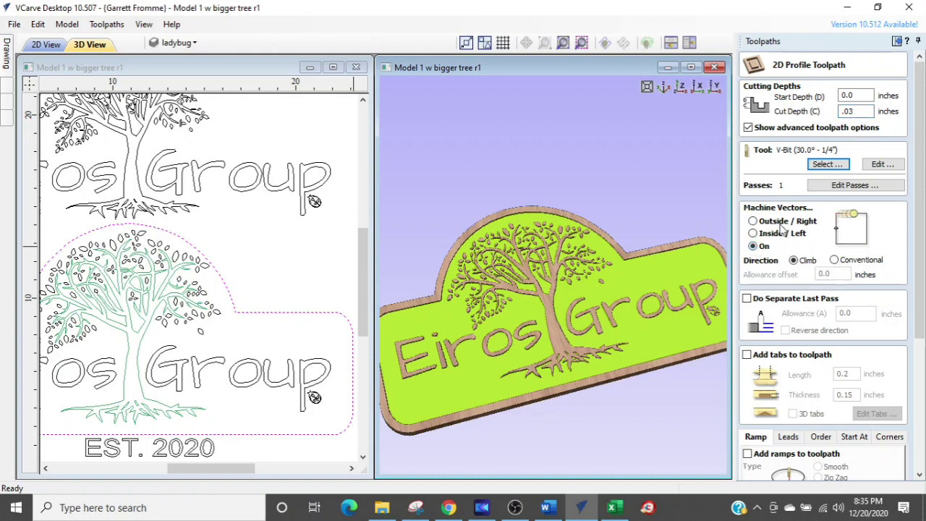
pyautogui.click(754, 222)
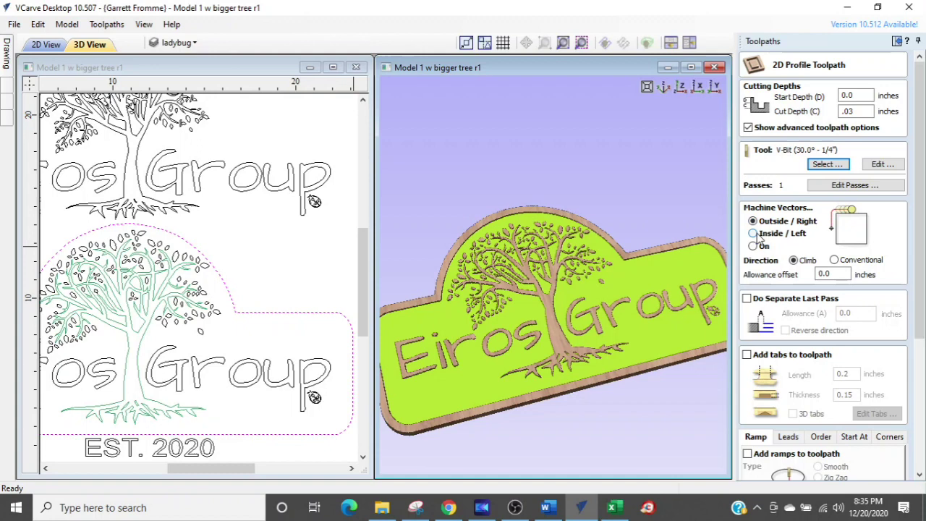
pyautogui.click(755, 234)
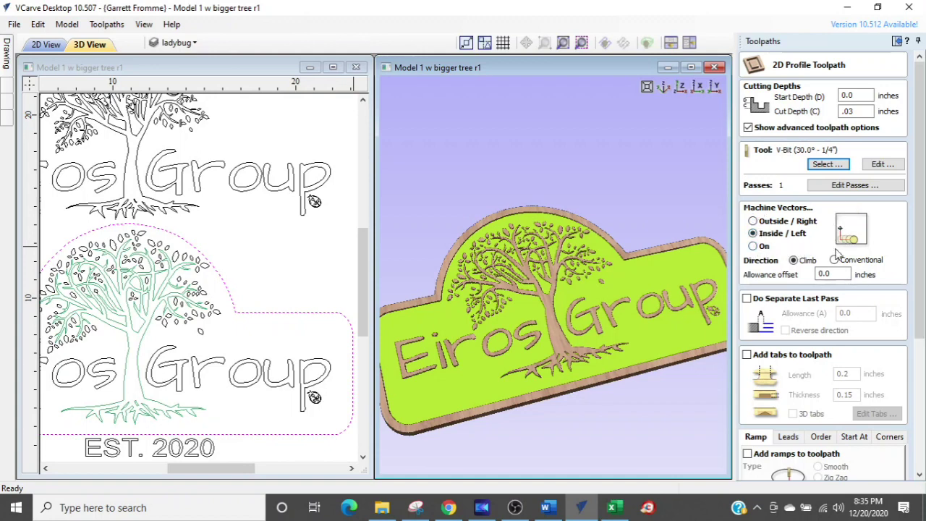
pyautogui.scroll(-1, 837, 251)
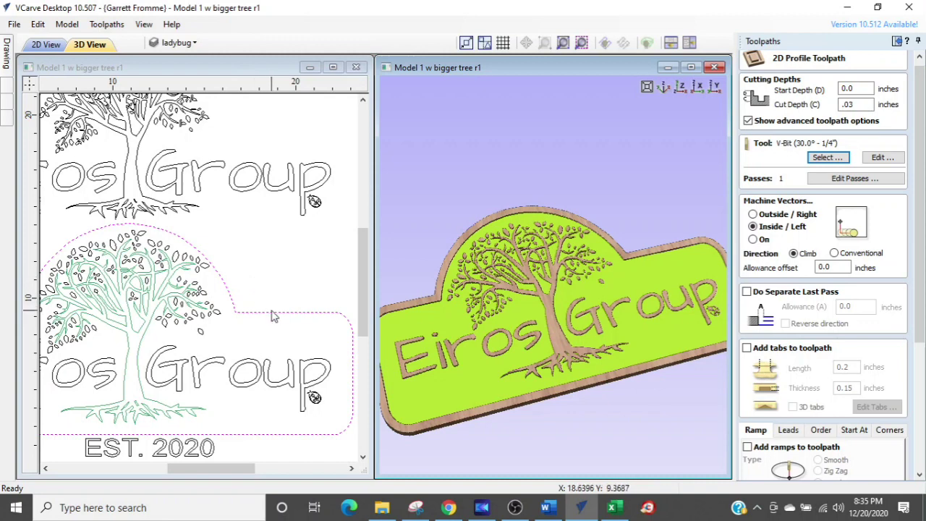
pyautogui.scroll(3, 274, 314)
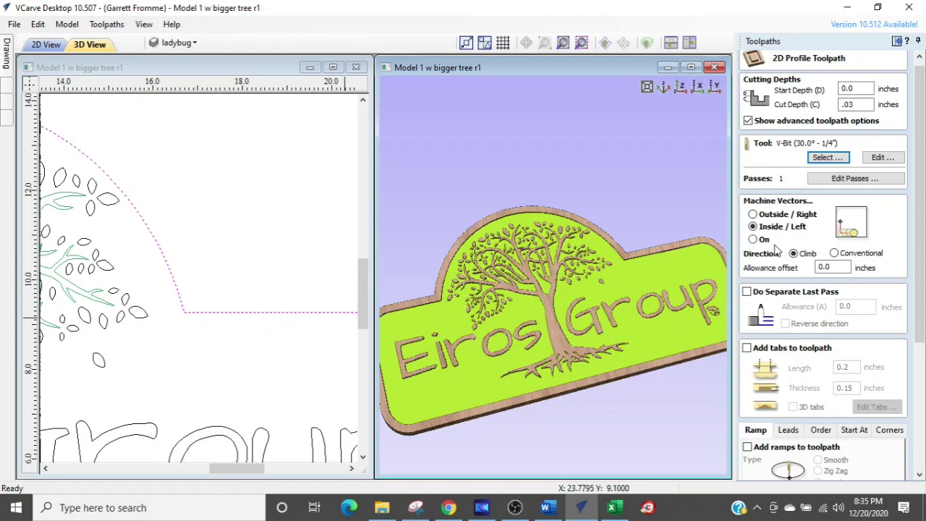
pyautogui.click(754, 239)
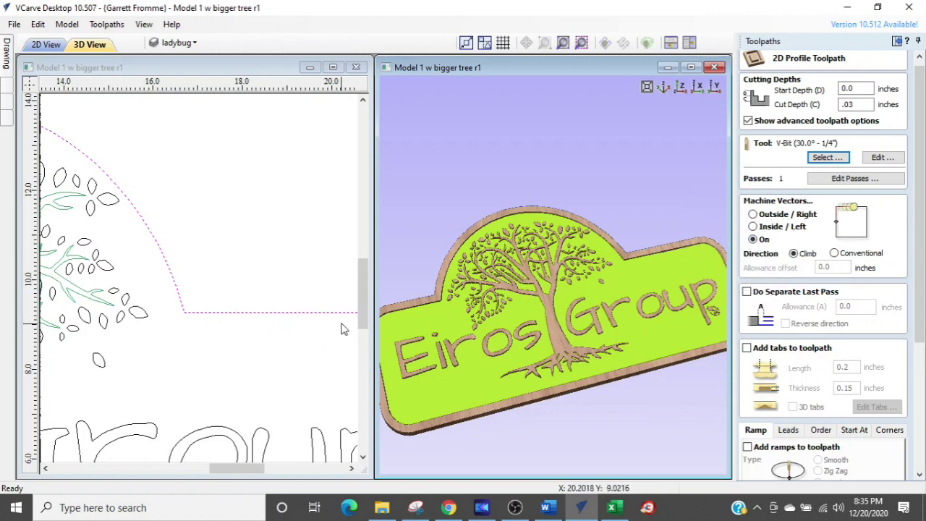
# Step: Compare Inside and Outside again, finally settling on machining On the vector
pyautogui.scroll(-1, 308, 327)
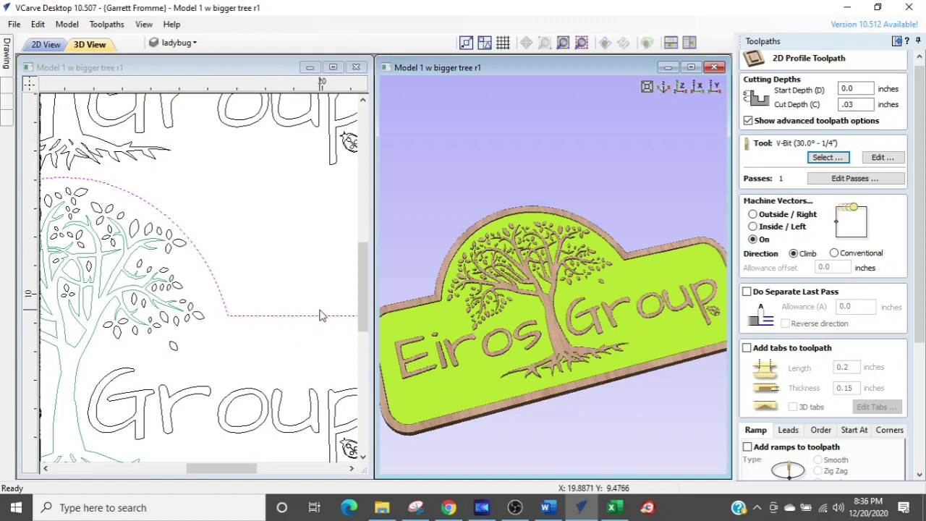
pyautogui.click(754, 227)
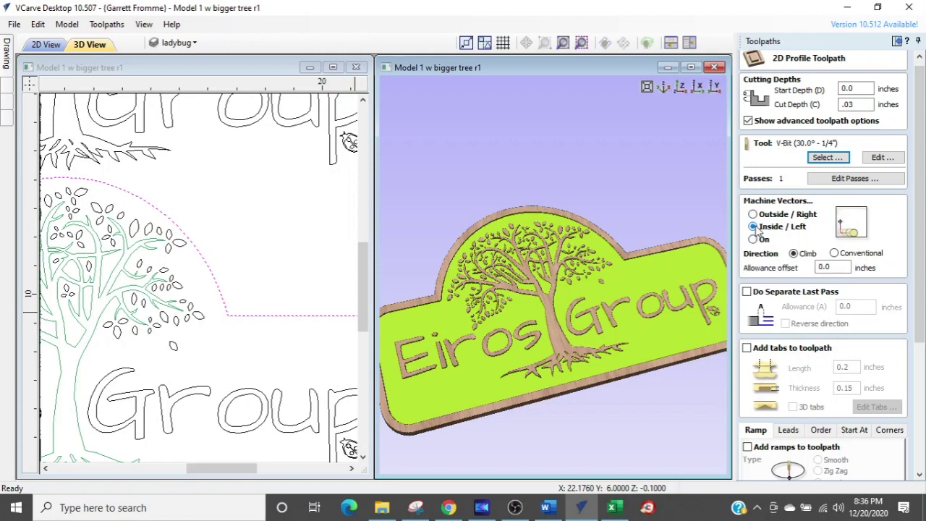
pyautogui.scroll(3, 291, 329)
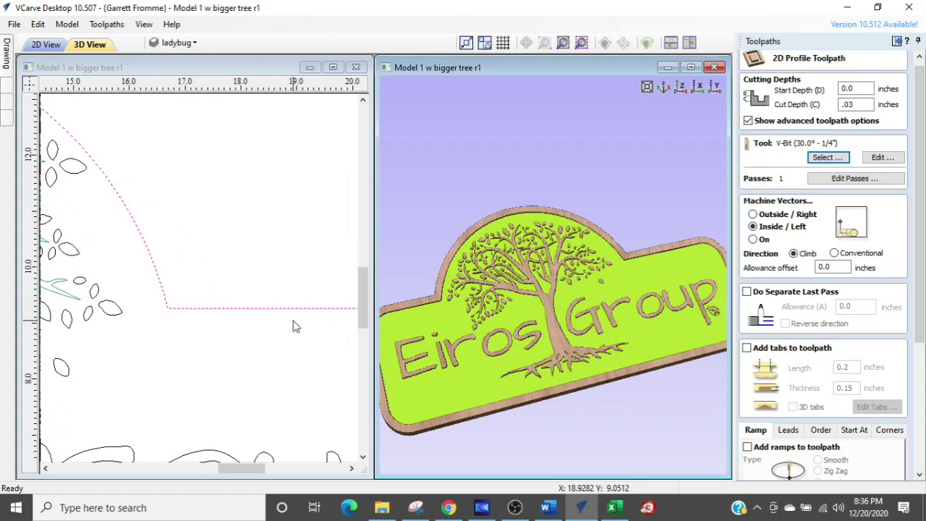
pyautogui.click(288, 337)
pyautogui.click(753, 215)
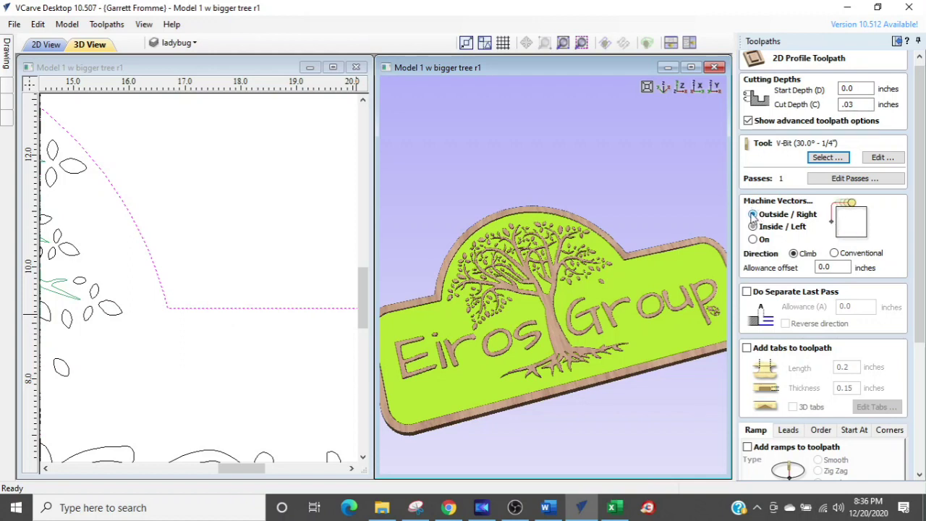
pyautogui.click(283, 297)
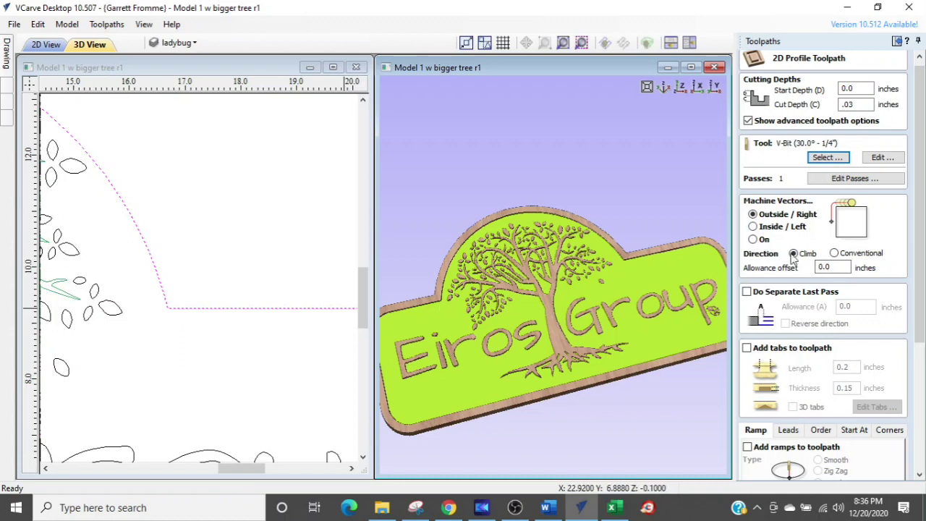
pyautogui.click(754, 240)
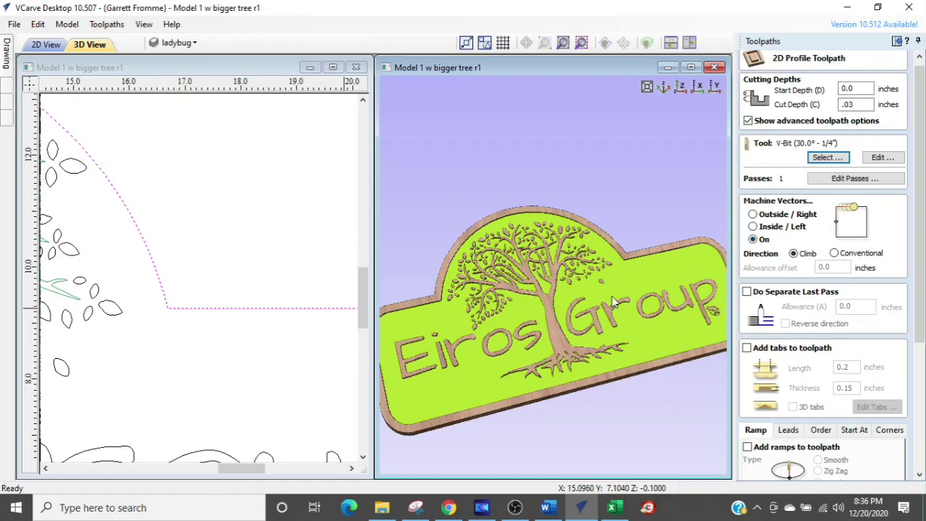
# Step: Calculate the on-the-line V-bit profile toolpath as Profile 3
pyautogui.scroll(5, 615, 302)
pyautogui.scroll(-3, 536, 324)
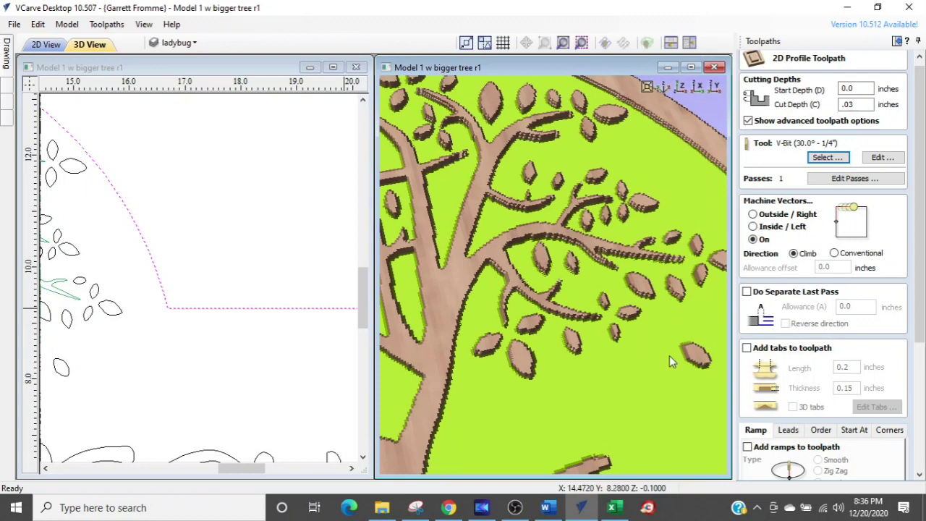
pyautogui.scroll(-3, 669, 356)
pyautogui.scroll(-1, 669, 356)
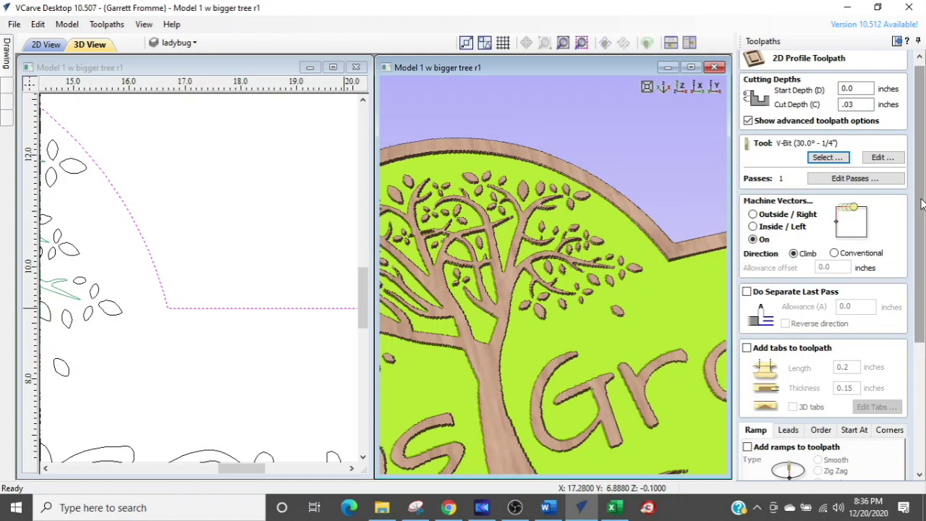
pyautogui.moveTo(918, 206); pyautogui.dragTo(918, 336)
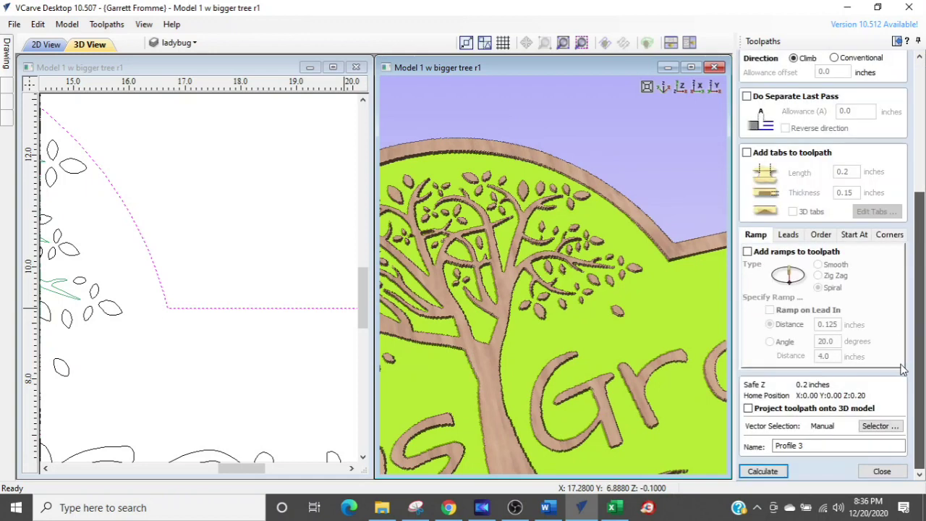
pyautogui.click(762, 474)
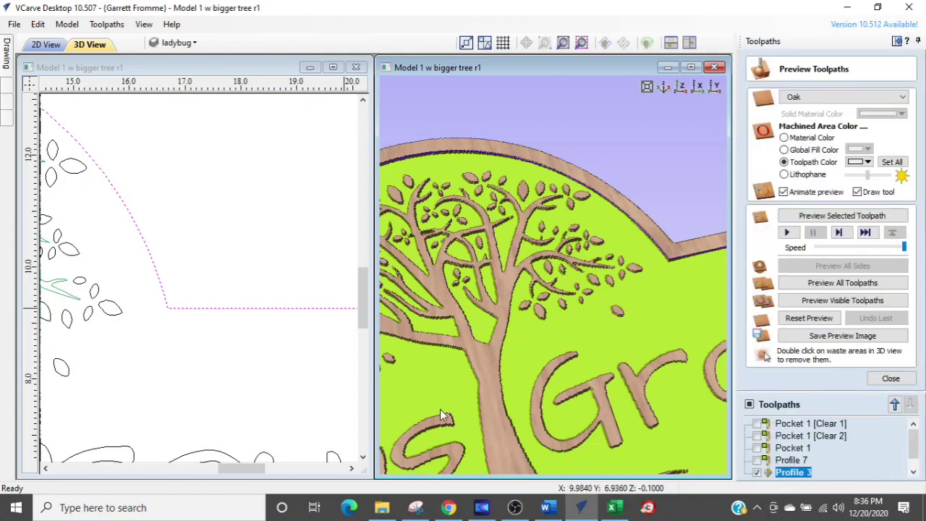
# Step: Hide Profile 3 from the 3D preview and reopen its settings
pyautogui.moveTo(615, 325); pyautogui.dragTo(612, 389)
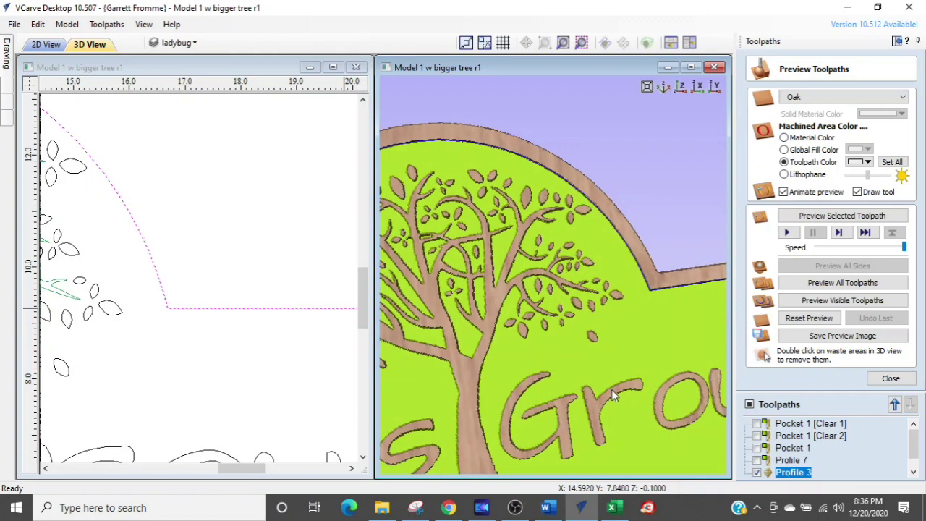
pyautogui.scroll(-1, 800, 475)
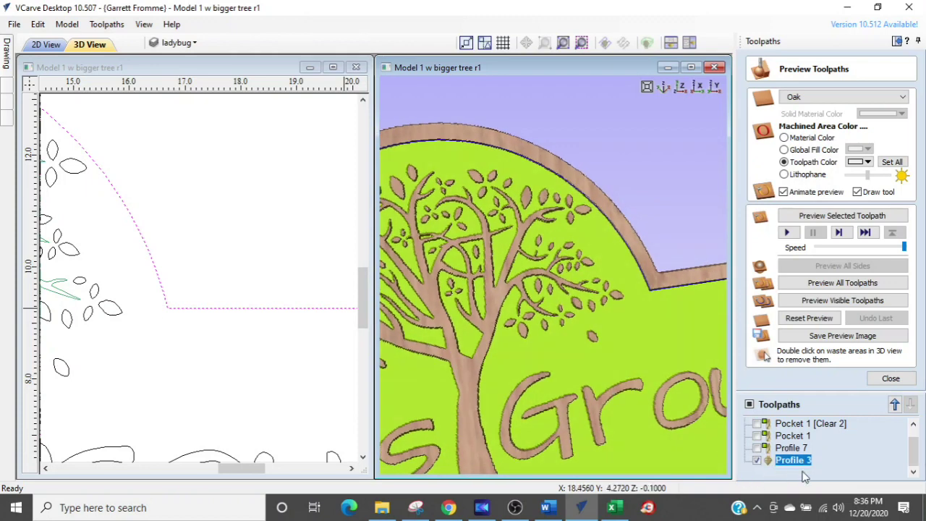
pyautogui.click(755, 461)
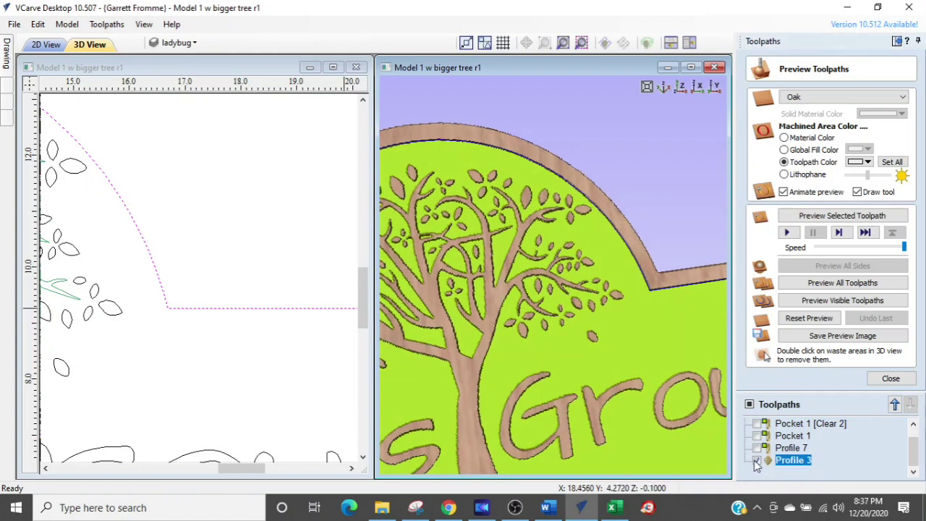
pyautogui.click(755, 461)
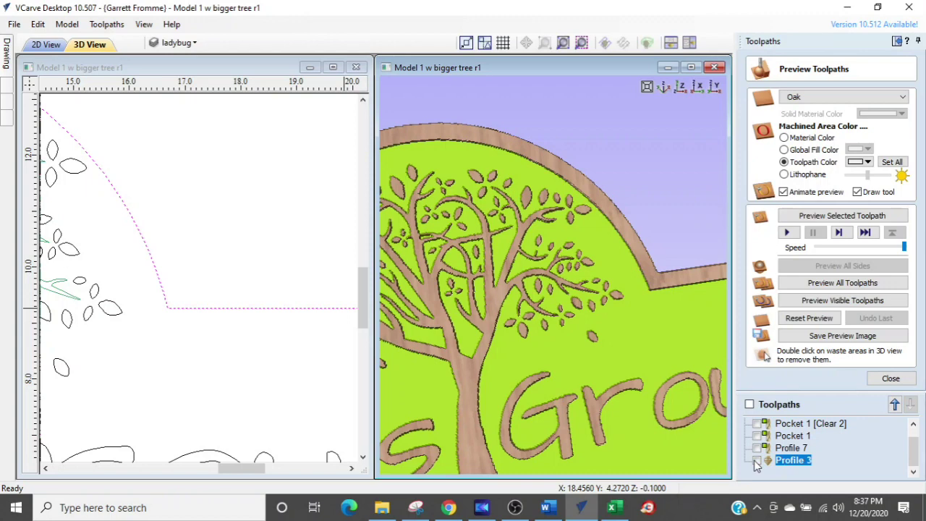
pyautogui.scroll(-3, 320, 352)
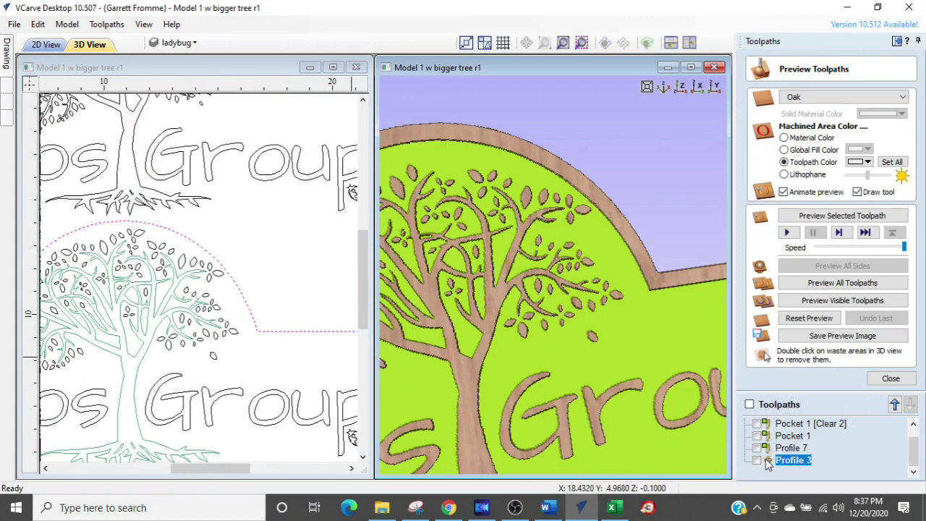
pyautogui.doubleClick(790, 461)
# Step: Box-select the sign vectors, Ctrl-deselect the ladybug's body outline, and recalculate Profile 3
pyautogui.scroll(-2, 224, 295)
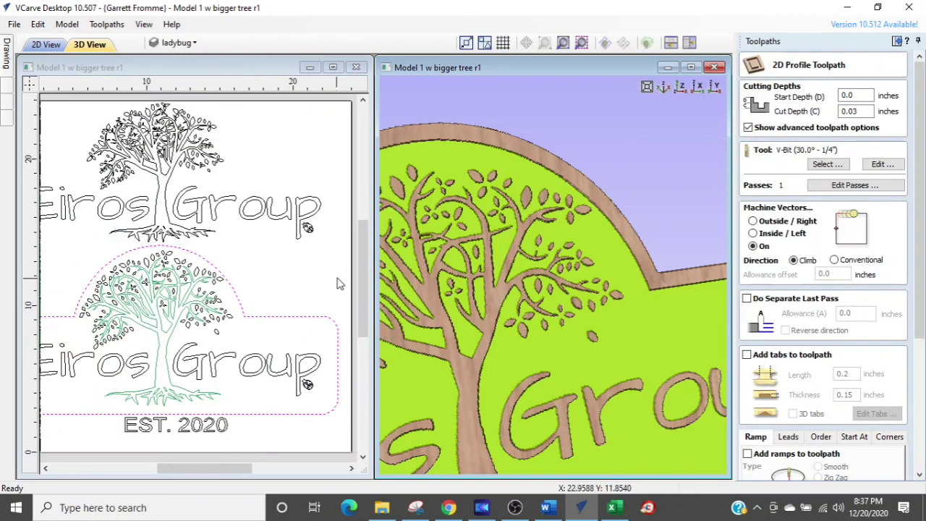
pyautogui.moveTo(332, 257); pyautogui.dragTo(50, 403)
pyautogui.scroll(8, 315, 401)
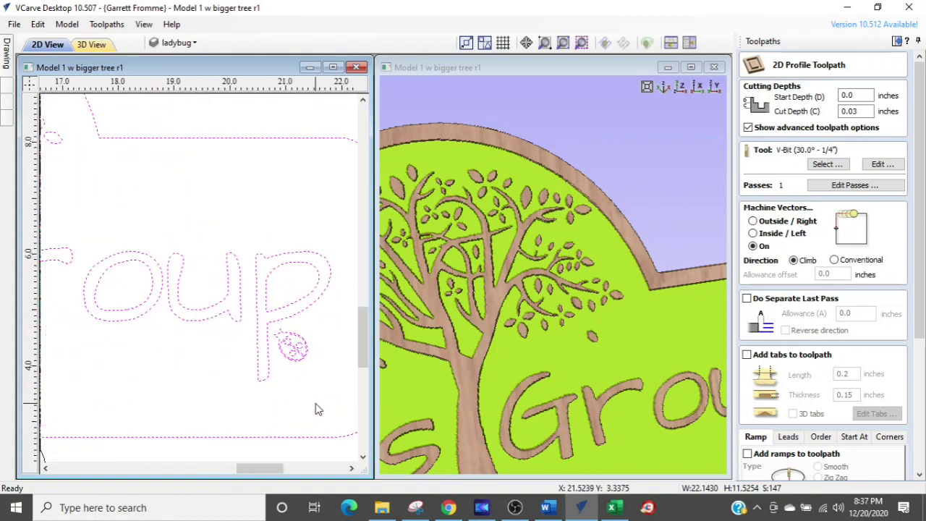
pyautogui.scroll(2, 261, 310)
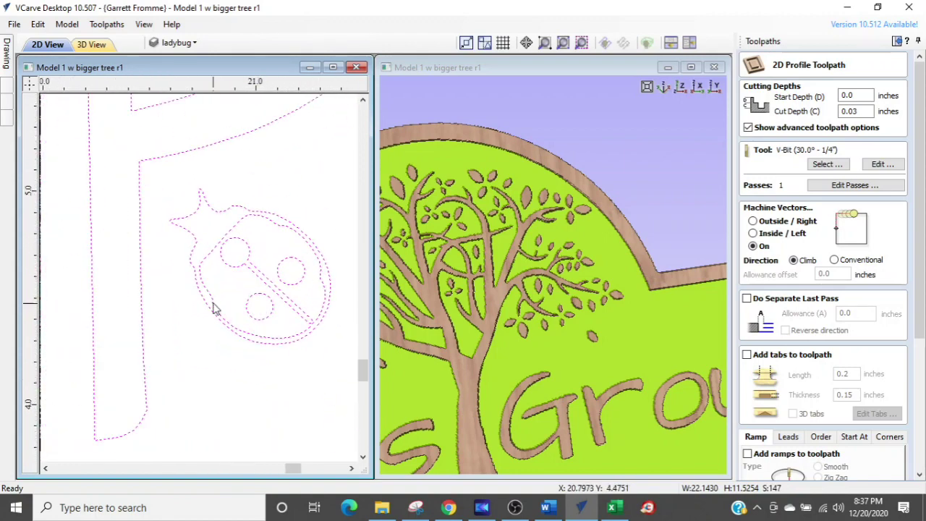
pyautogui.press('ctrl')
pyautogui.keyDown('ctrl'); pyautogui.click(200, 273); pyautogui.keyUp('ctrl')
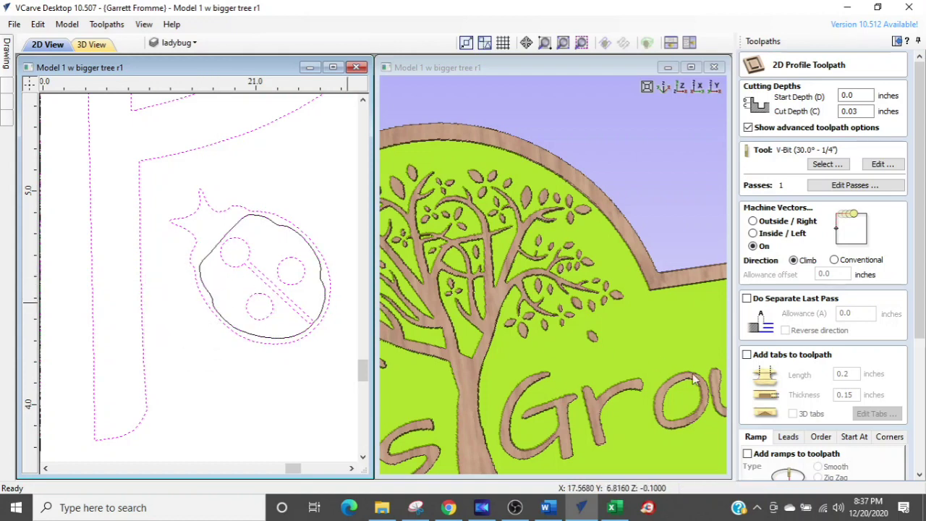
pyautogui.moveTo(923, 315); pyautogui.dragTo(923, 441)
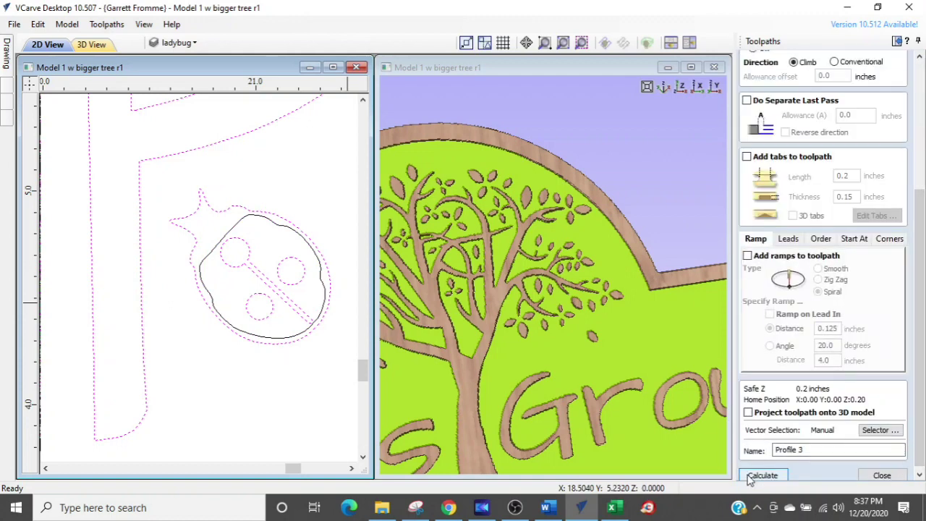
pyautogui.click(763, 475)
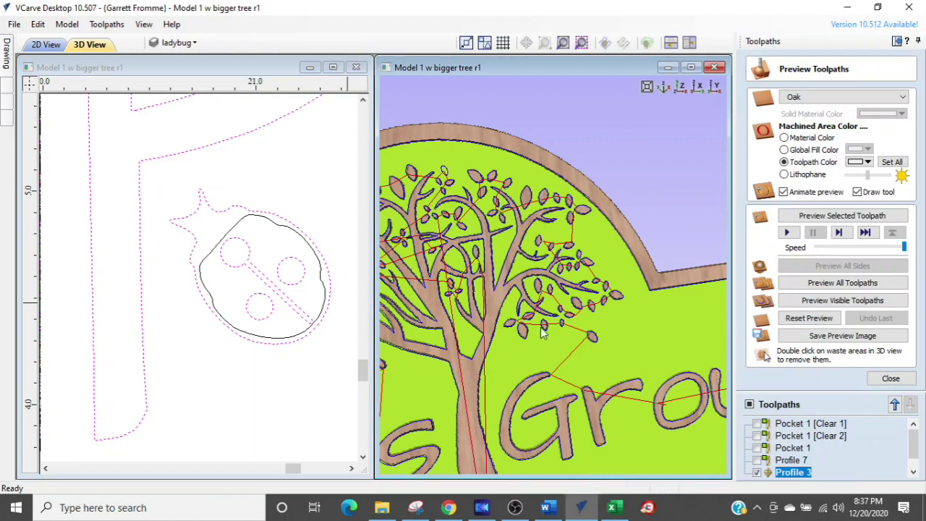
# Step: Reset the preview so Profile 3's toolpath lines show over plain, uncut oak
pyautogui.scroll(3, 542, 333)
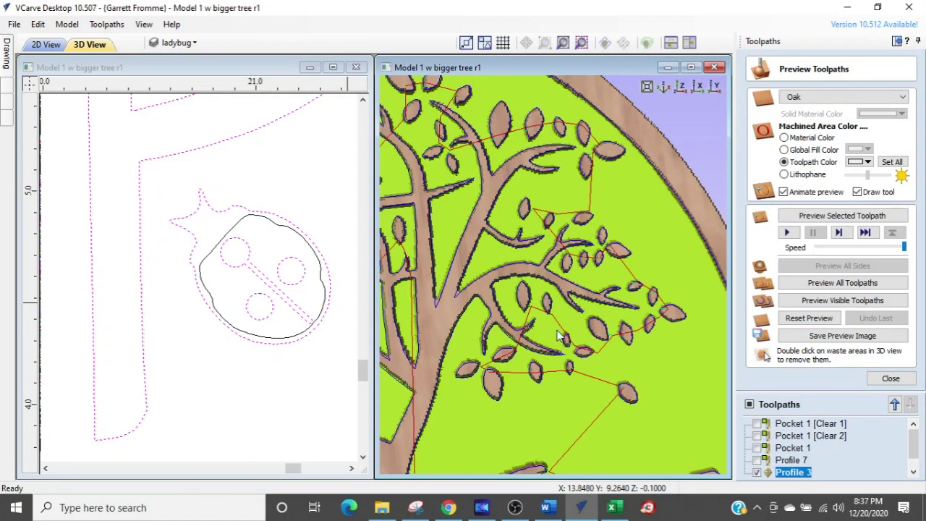
pyautogui.click(805, 320)
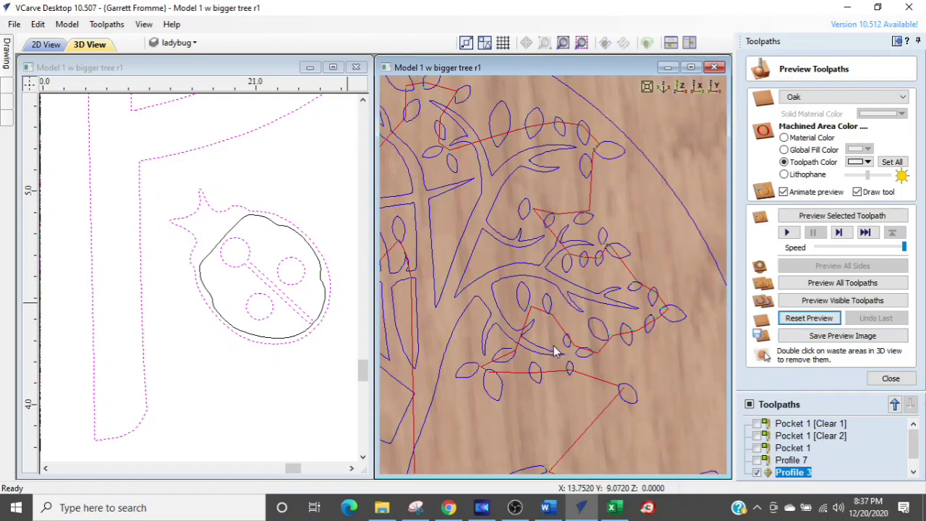
pyautogui.scroll(-5, 554, 347)
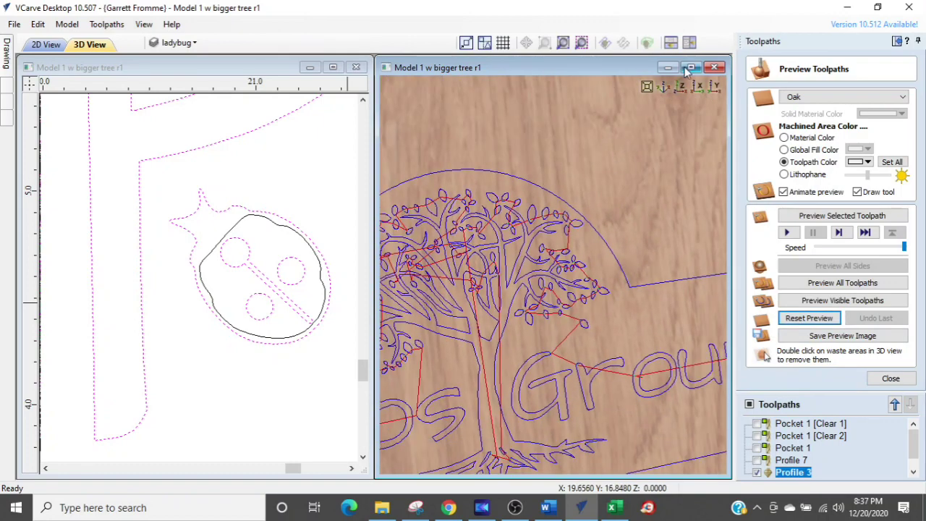
# Step: Maximize the 3D view and tilt the sign to show the roots and lettering
pyautogui.click(690, 68)
pyautogui.scroll(5, 333, 331)
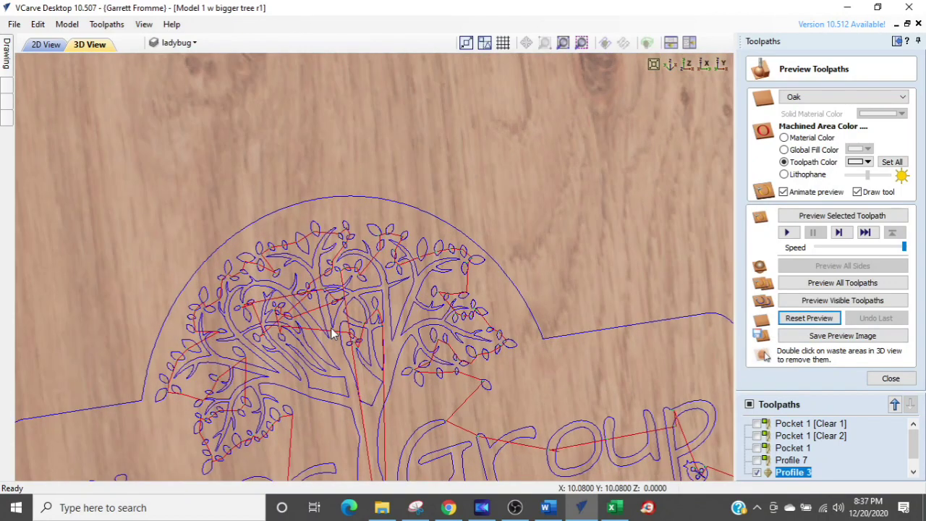
pyautogui.moveTo(333, 333); pyautogui.dragTo(424, 406)
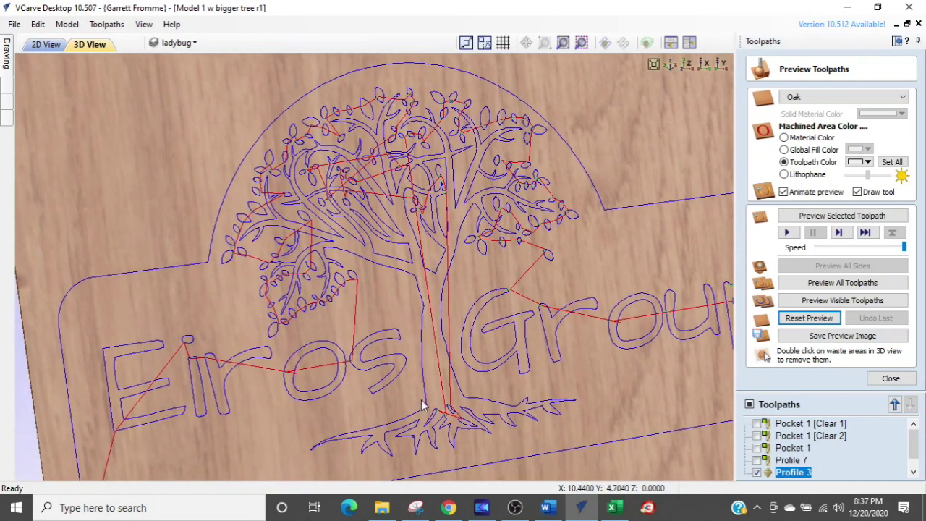